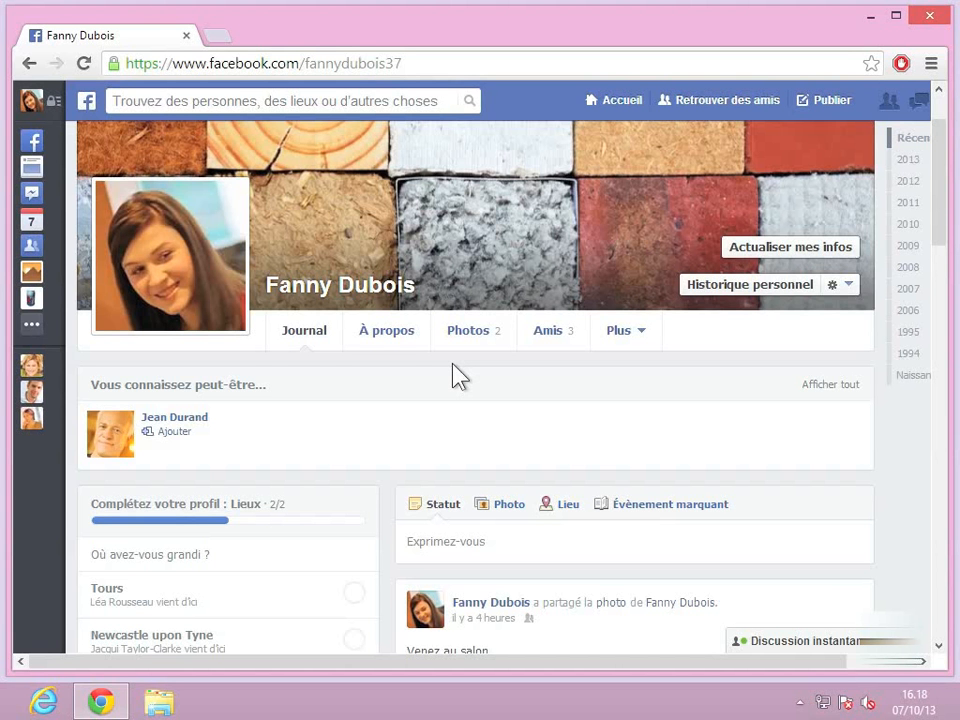
Step: Open the general account settings and go to the page for downloading a copy of the Facebook data
scroll(452, 364, right, 1)
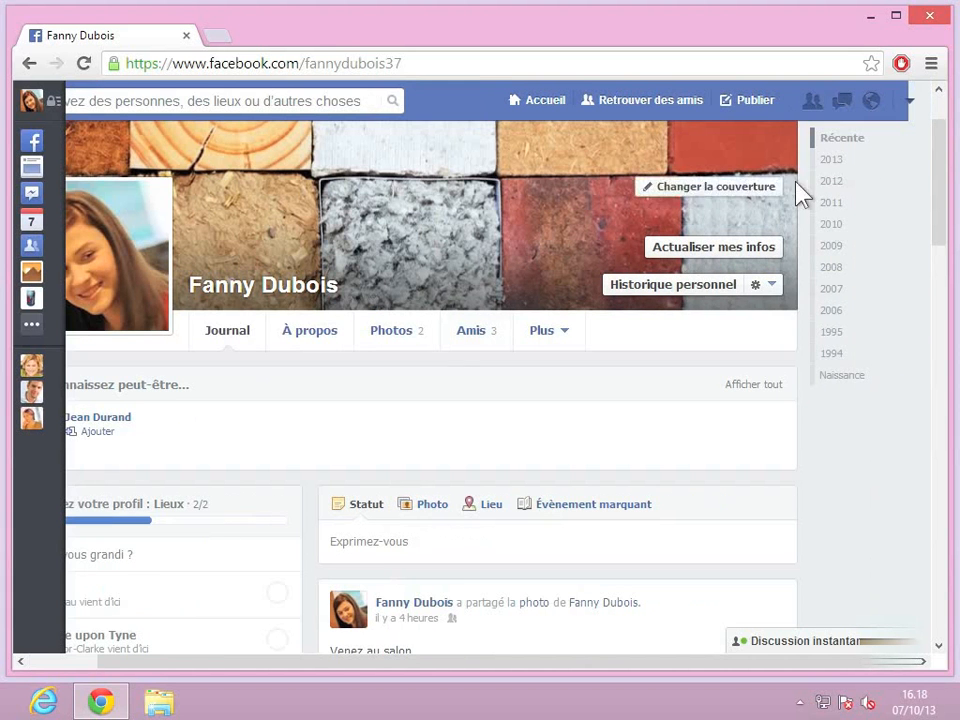
click(909, 101)
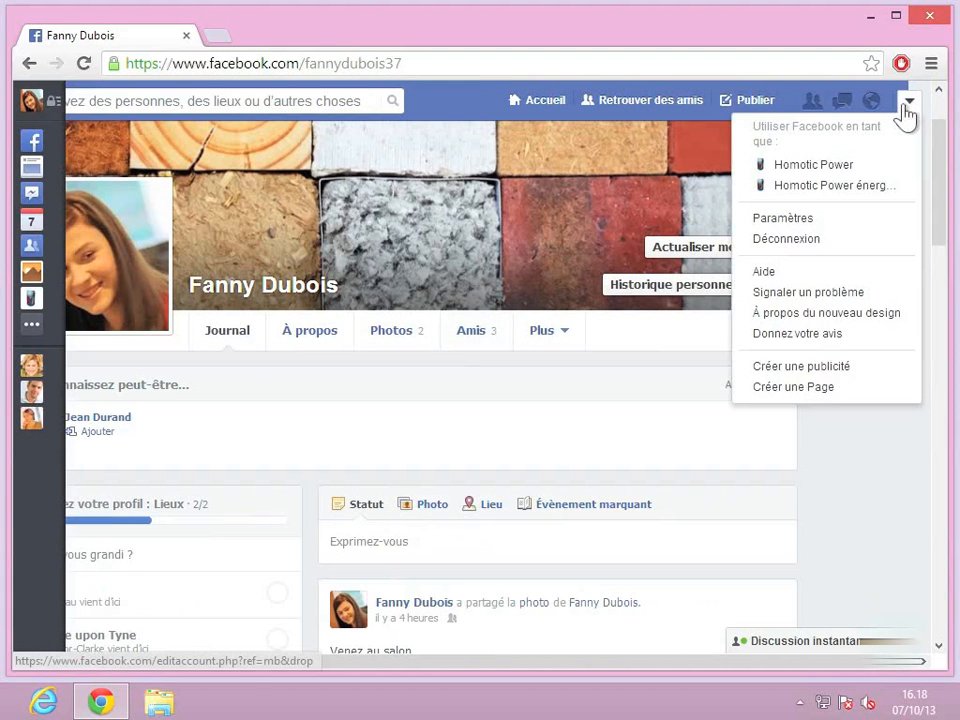
click(853, 221)
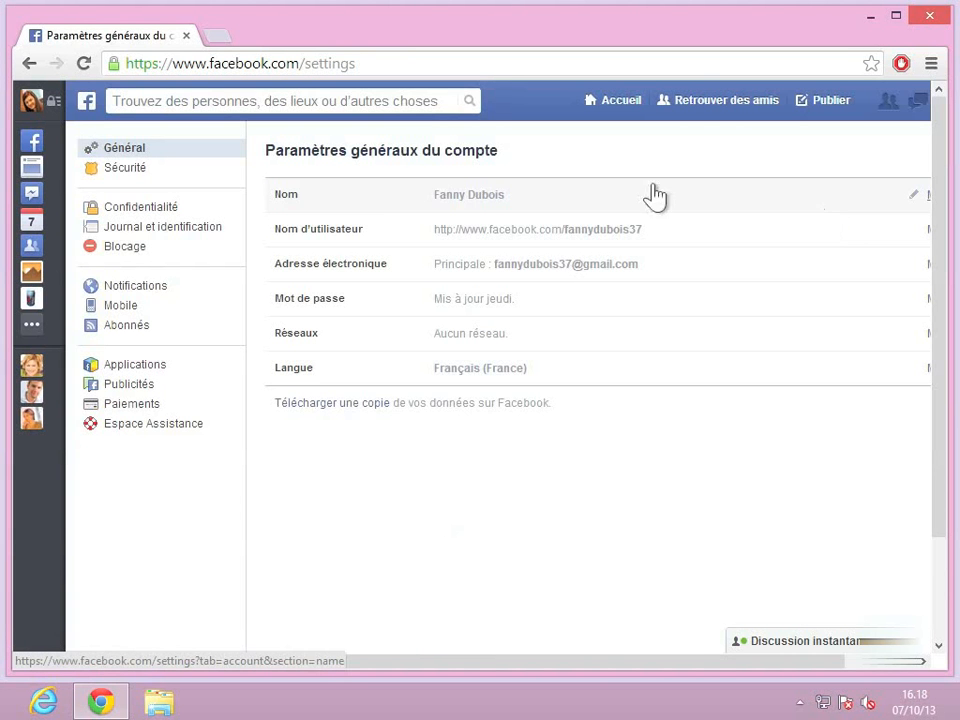
click(354, 405)
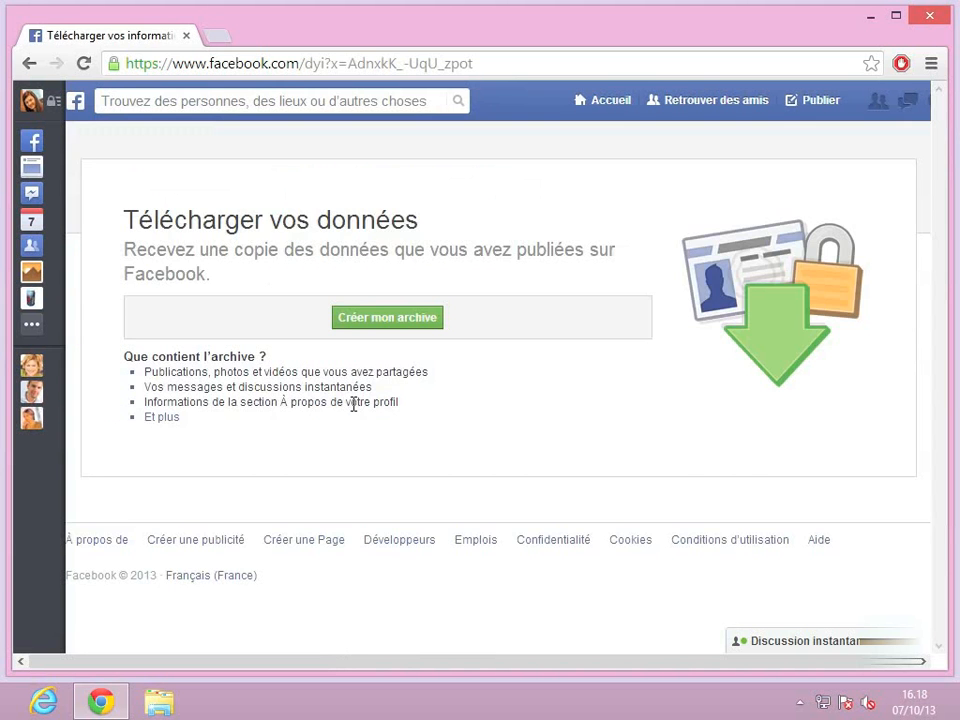
Step: Request the creation of the personal data archive and acknowledge the request
click(388, 320)
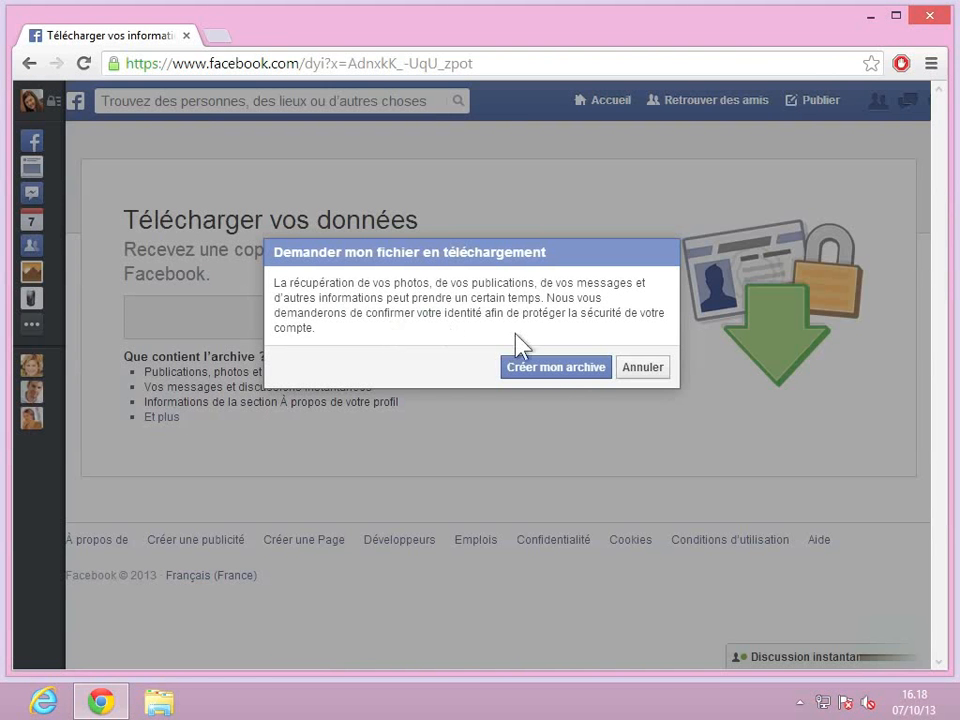
click(555, 370)
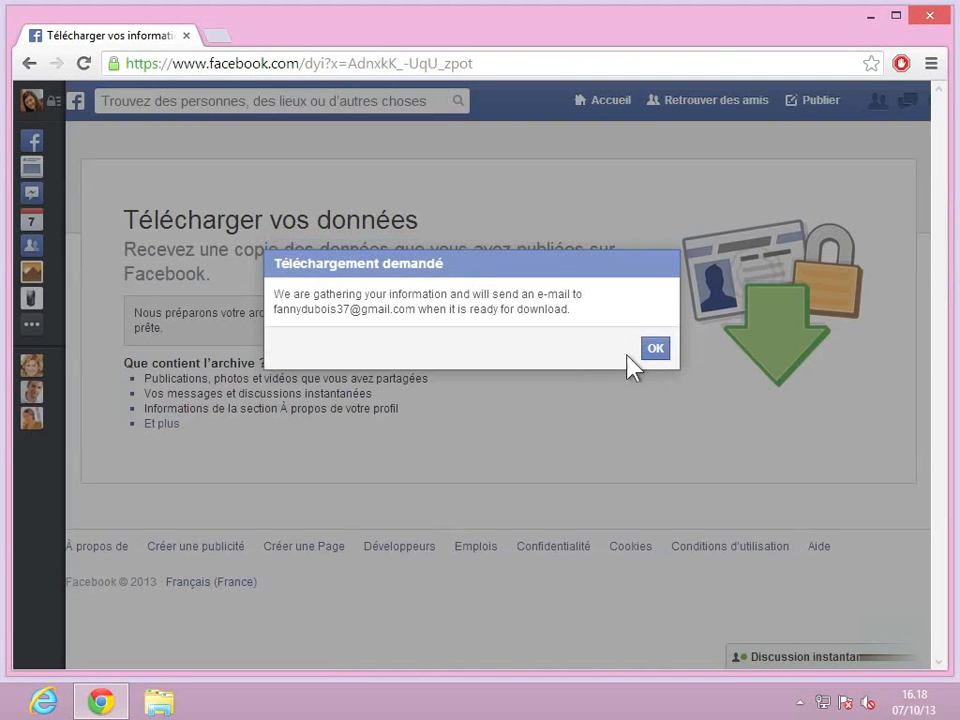
click(655, 350)
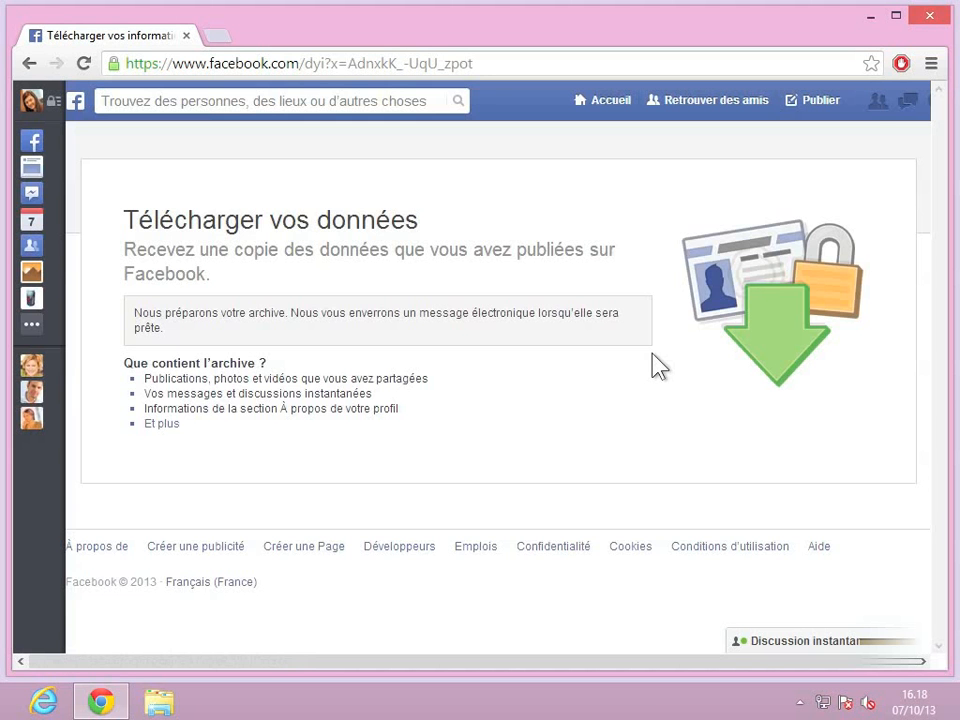
Step: In Gmail in a new tab, open the social message "Votre téléchargement Facebook est prêt" and follow its download link
click(214, 37)
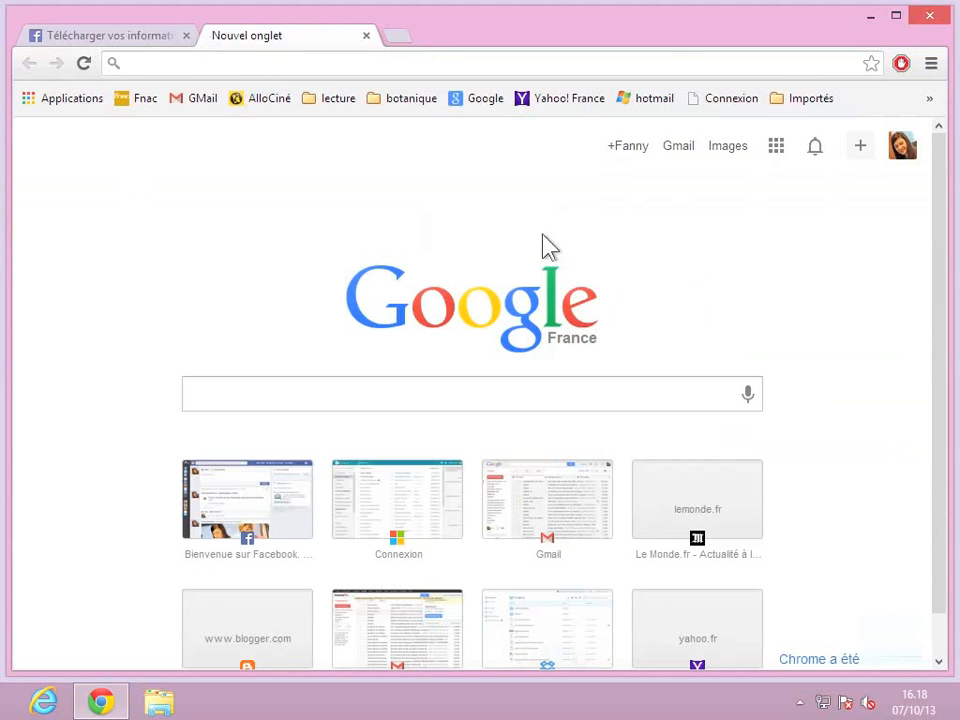
click(681, 150)
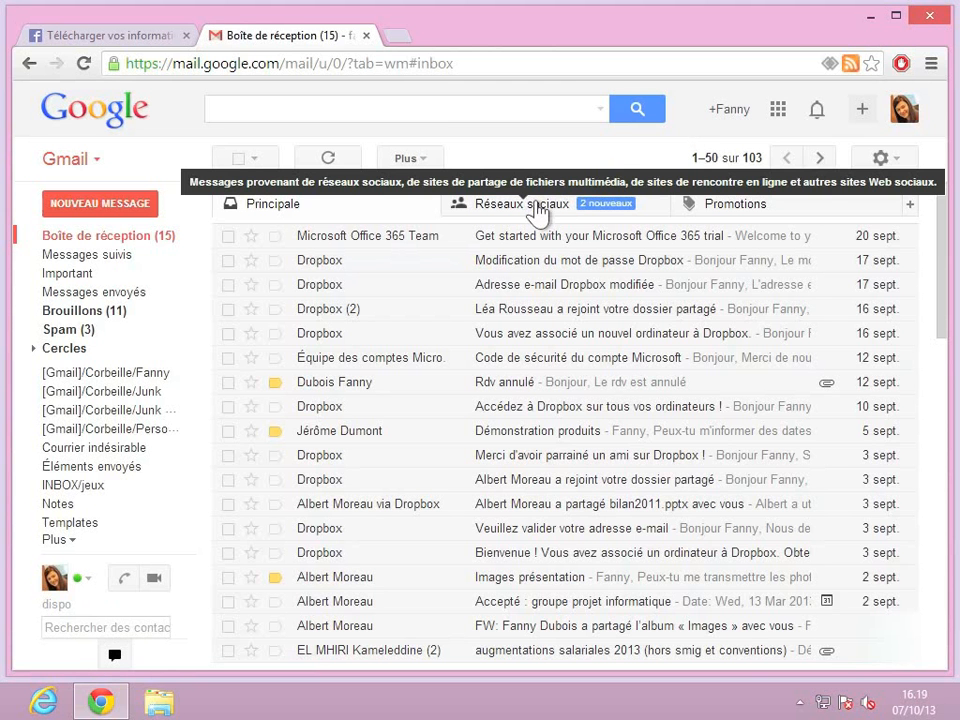
click(538, 207)
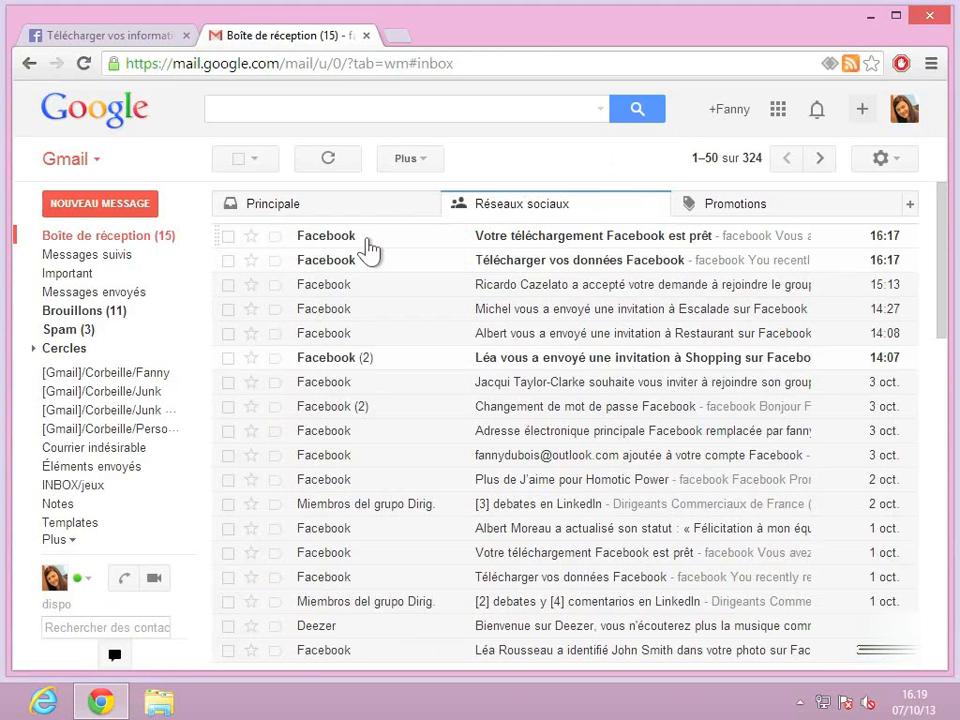
click(367, 240)
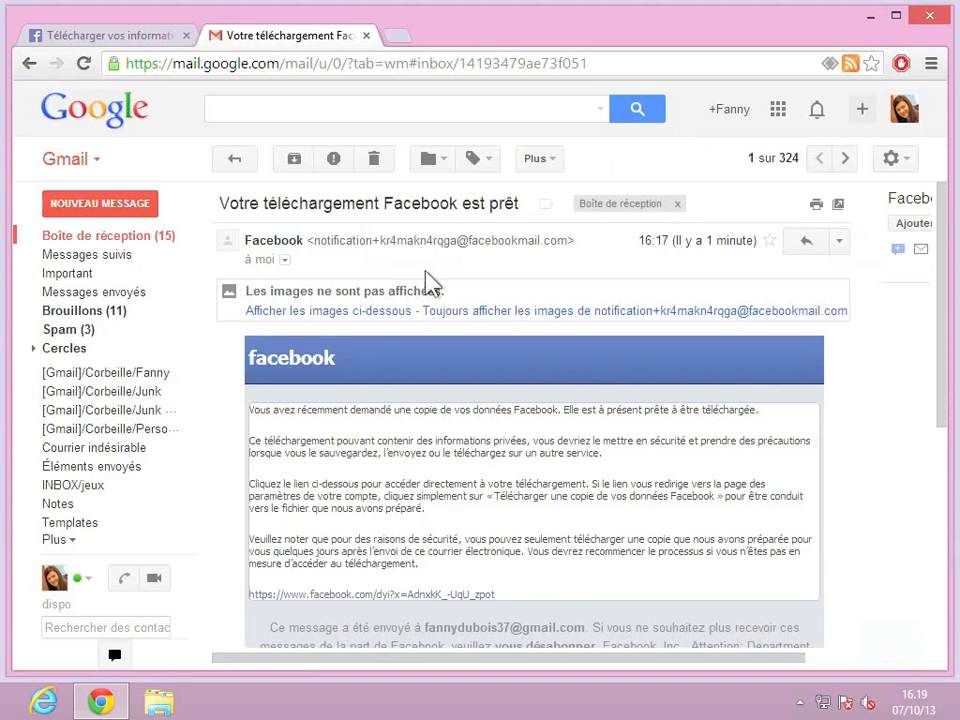
scroll(463, 426, down, 1)
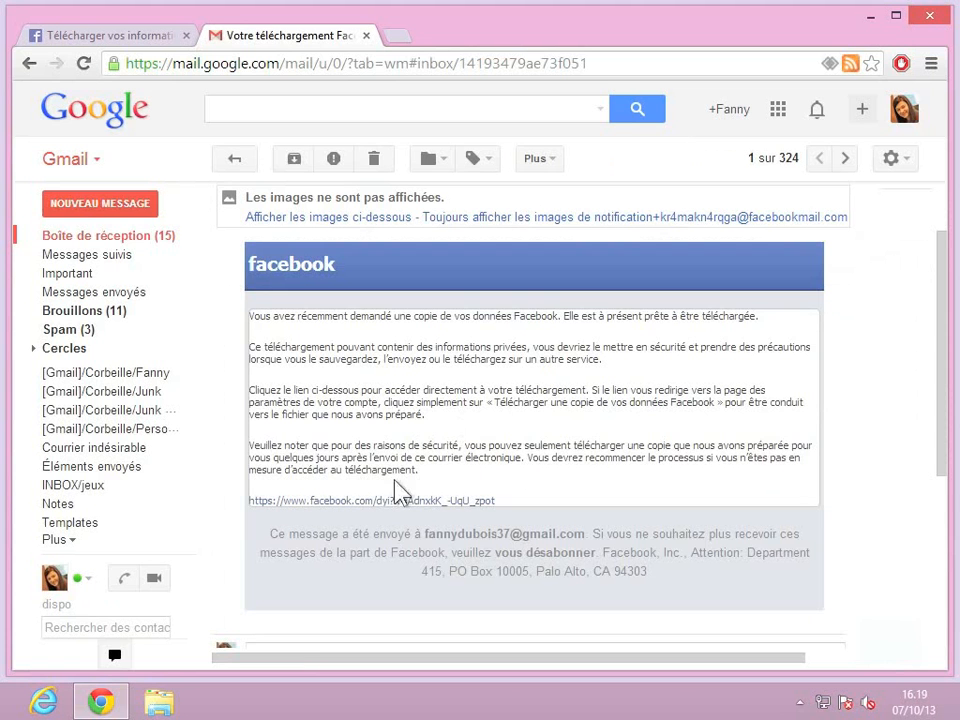
click(384, 510)
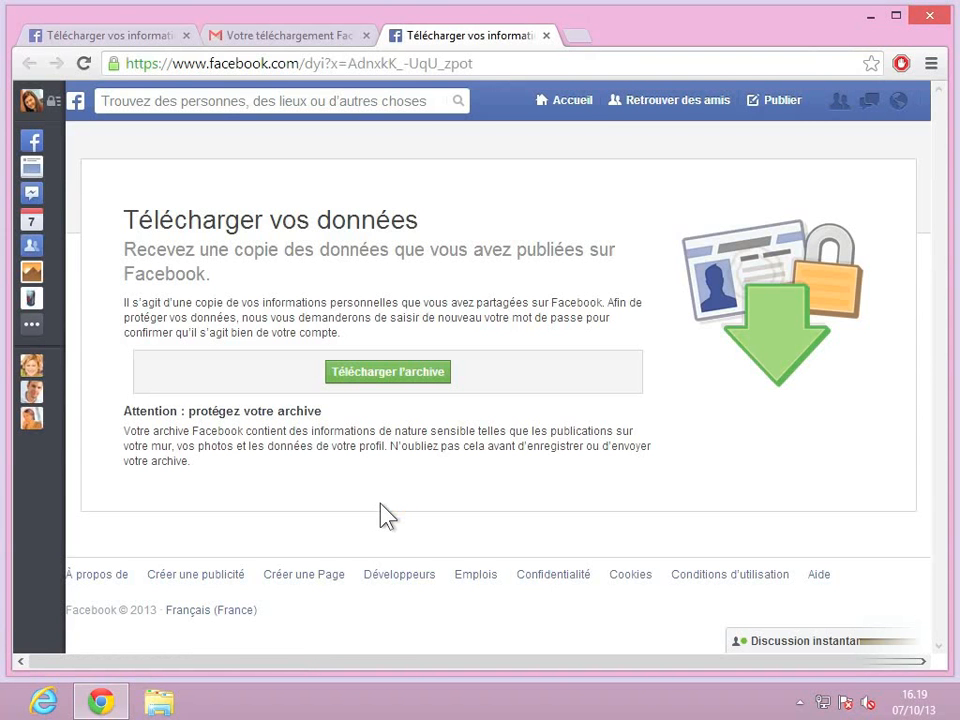
Step: Start downloading the archive and confirm the request by entering the account password
click(401, 379)
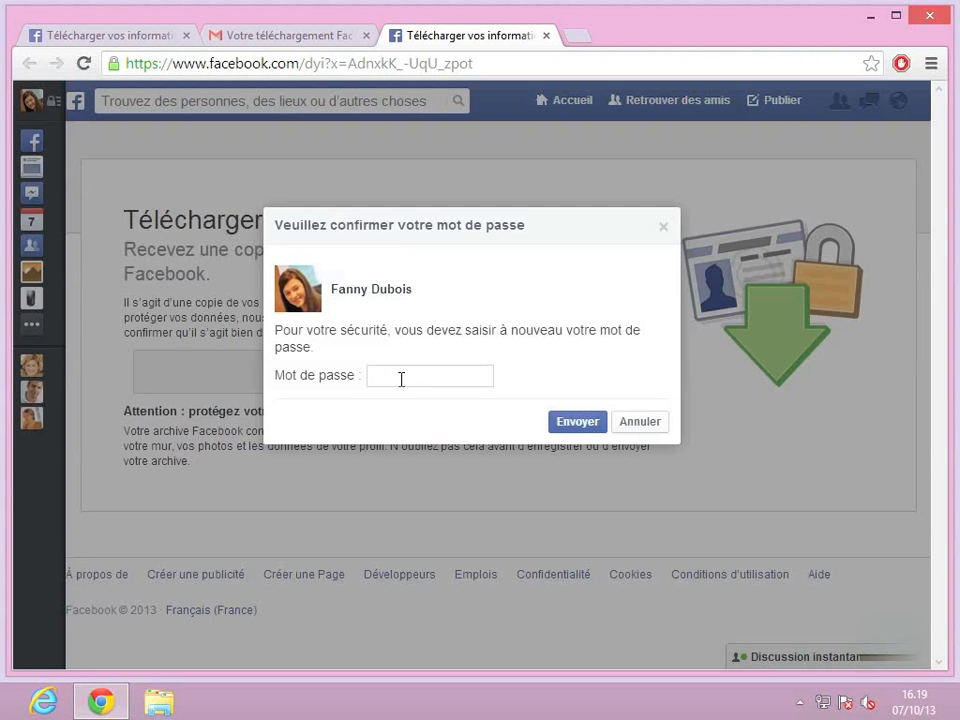
text(••••••••)
click(577, 421)
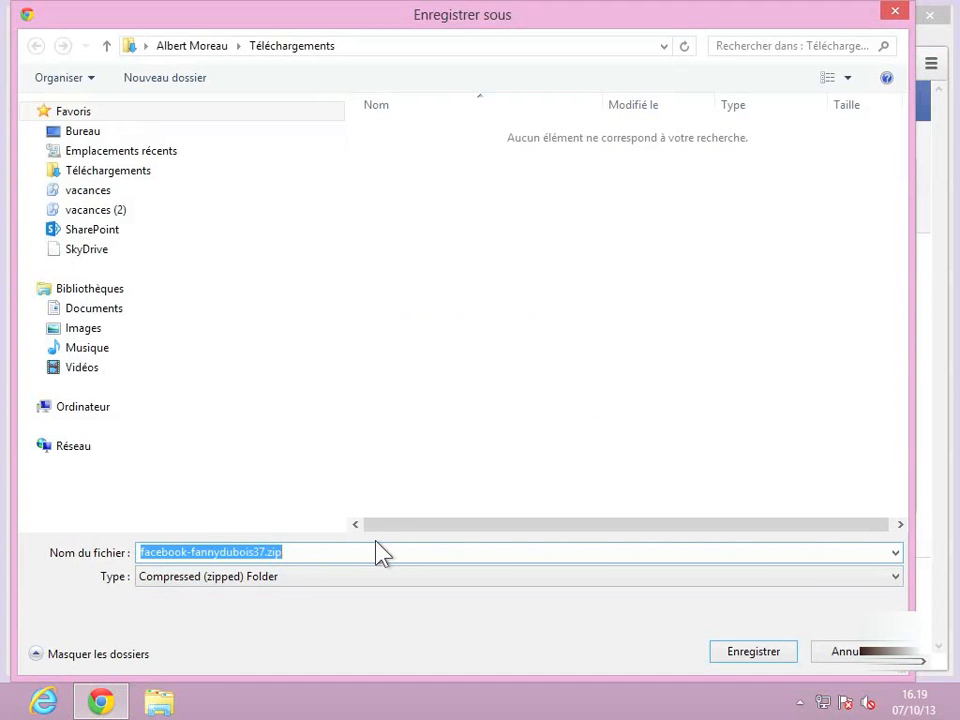
Step: Save the archive zip file to the desktop (Bureau) under its suggested file name
click(100, 138)
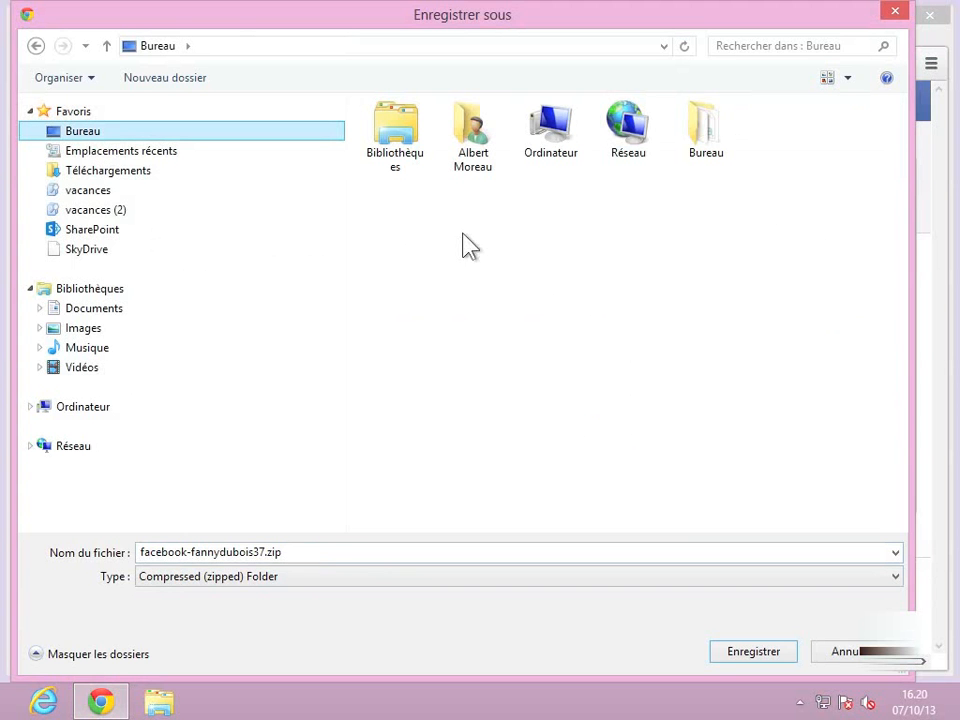
double_click(307, 555)
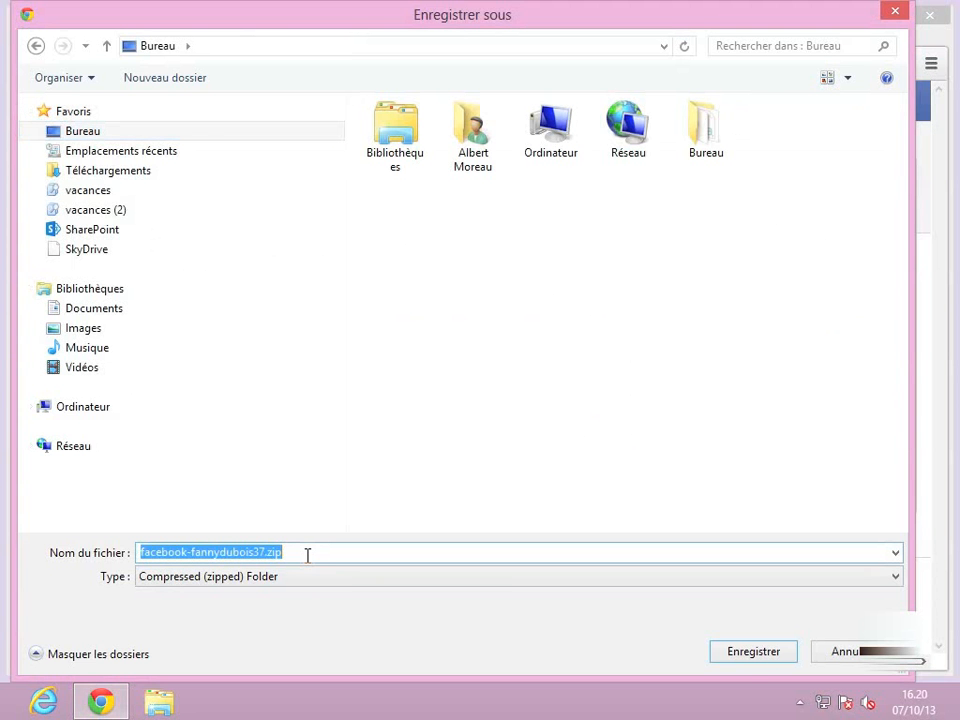
click(740, 656)
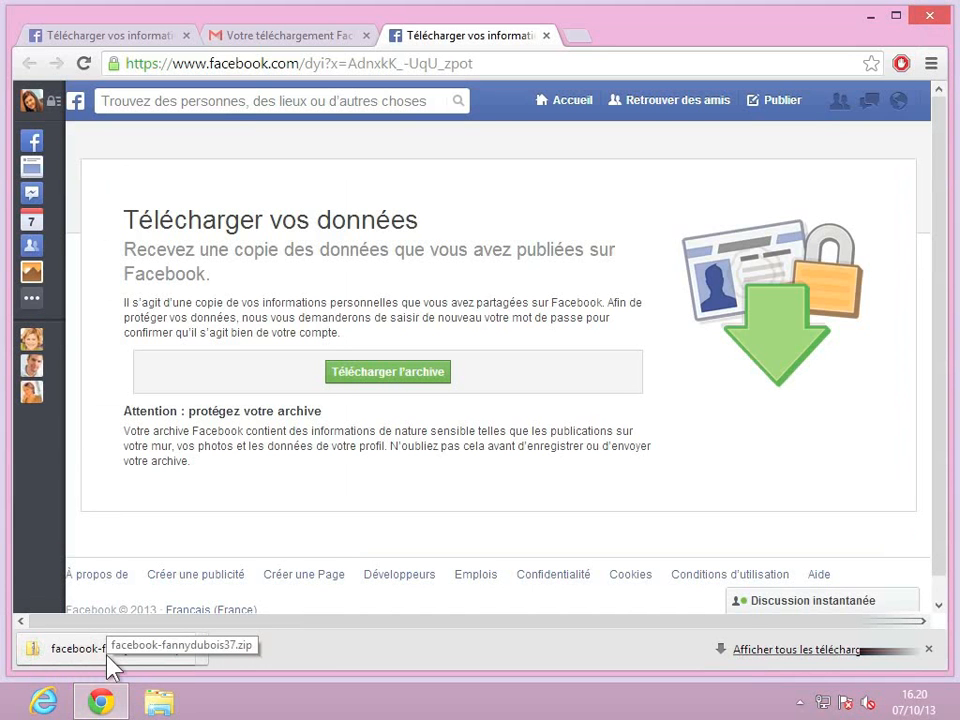
Step: Open the downloaded zip on the desktop and extract all its contents directly to the desktop (Bureau)
click(957, 705)
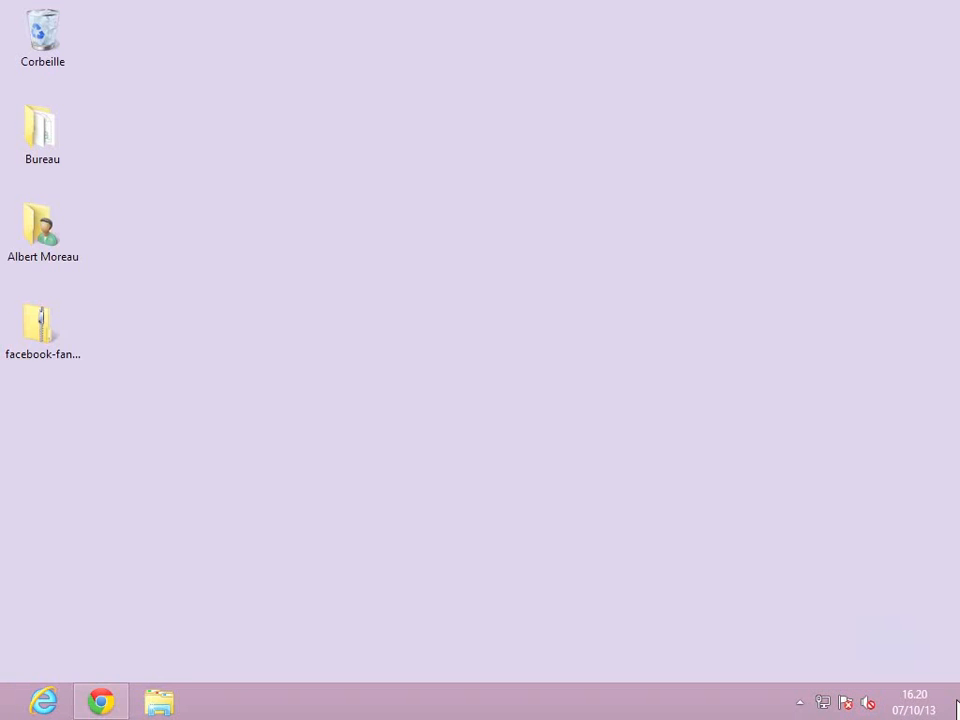
double_click(33, 350)
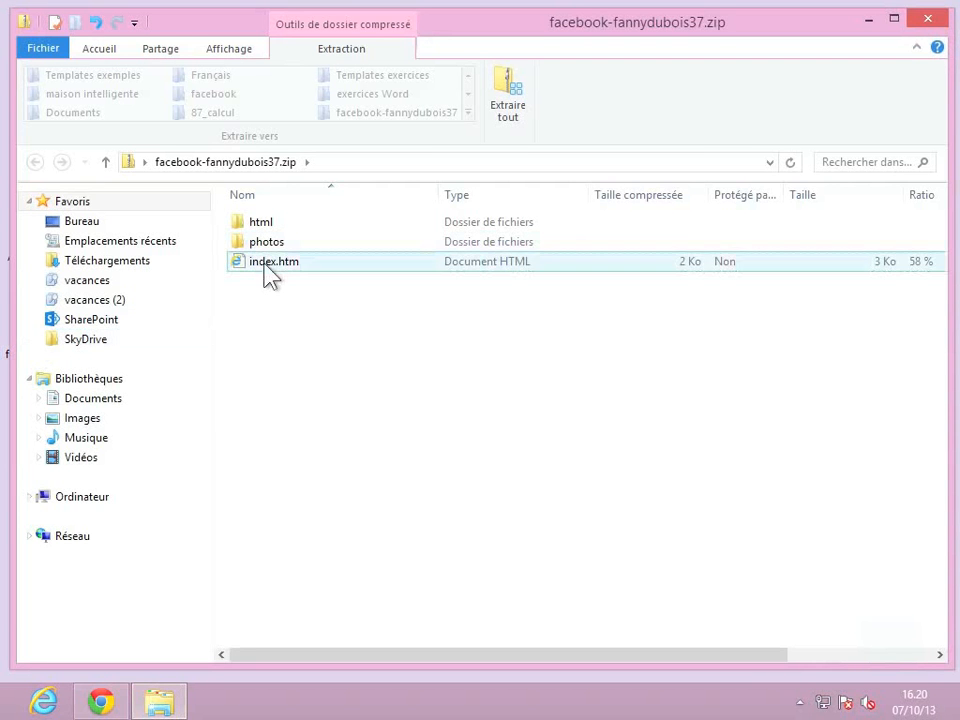
click(517, 110)
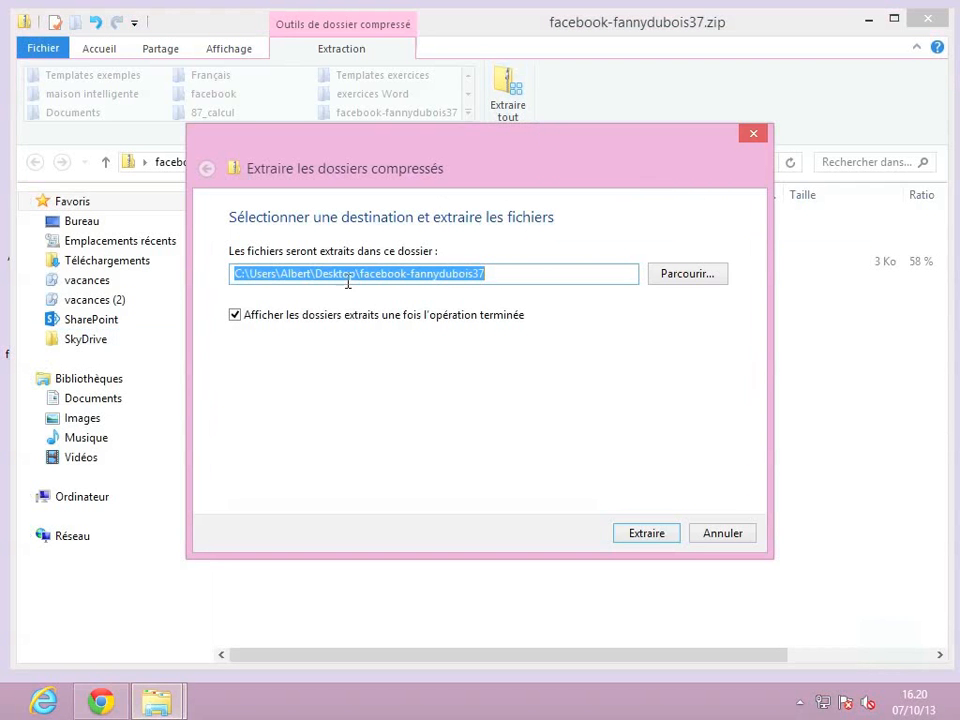
click(676, 285)
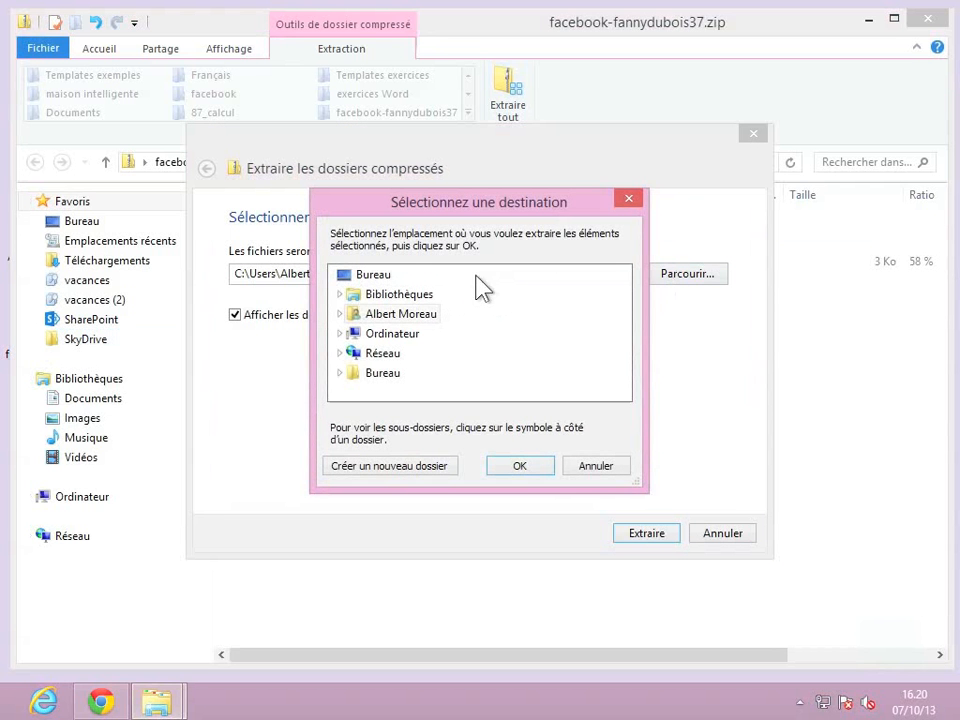
click(372, 276)
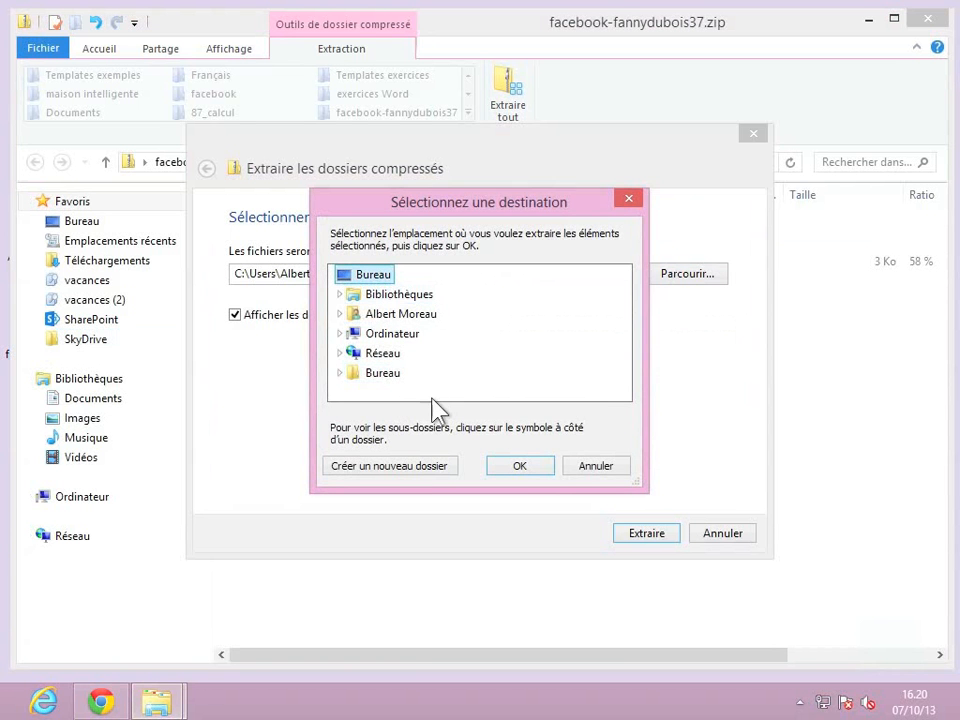
click(518, 472)
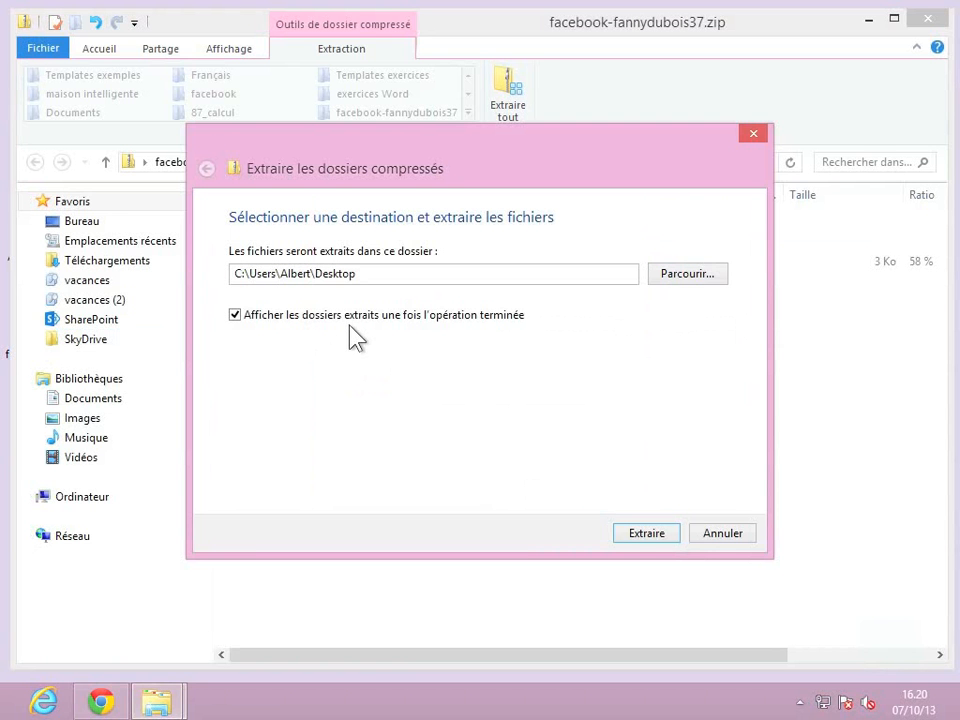
click(628, 545)
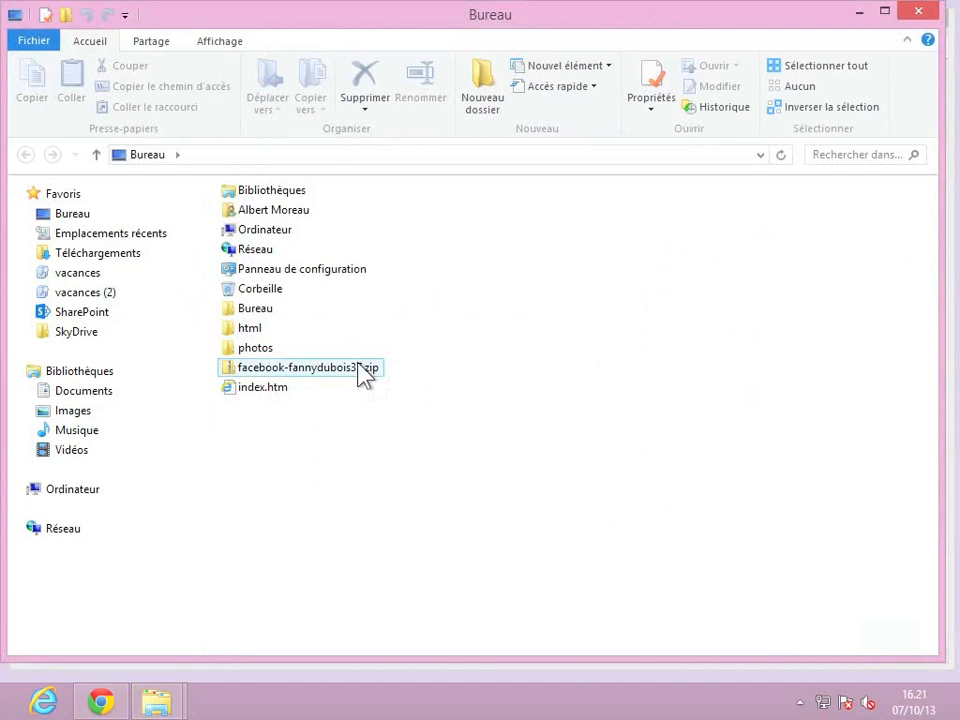
Step: Close the Bureau folder window and the zip archive window to return to the desktop
mouse_move(364, 370)
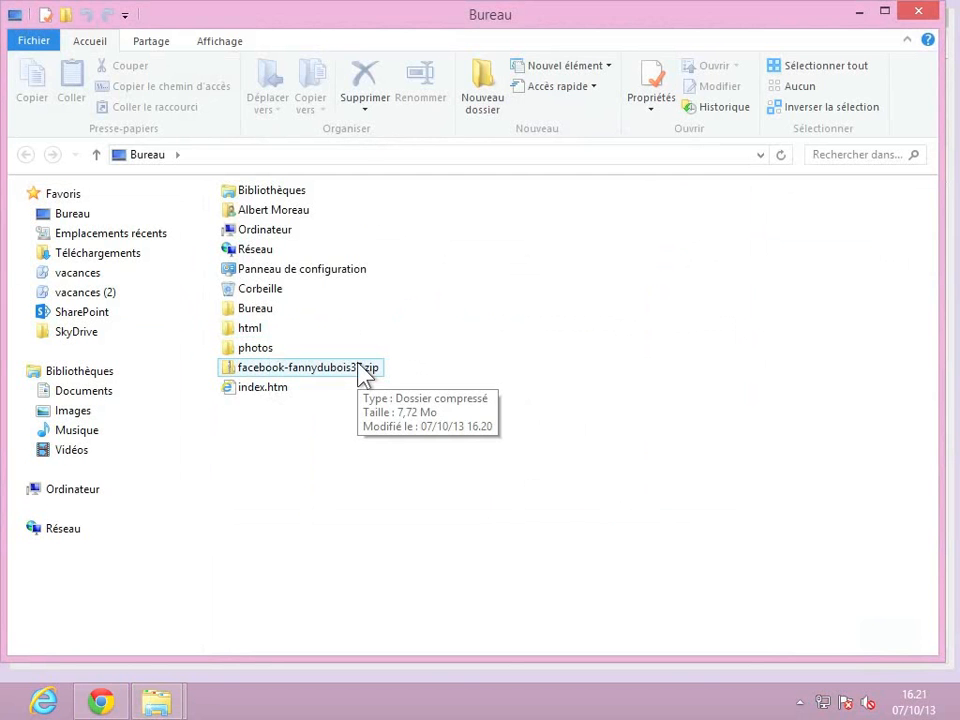
click(919, 14)
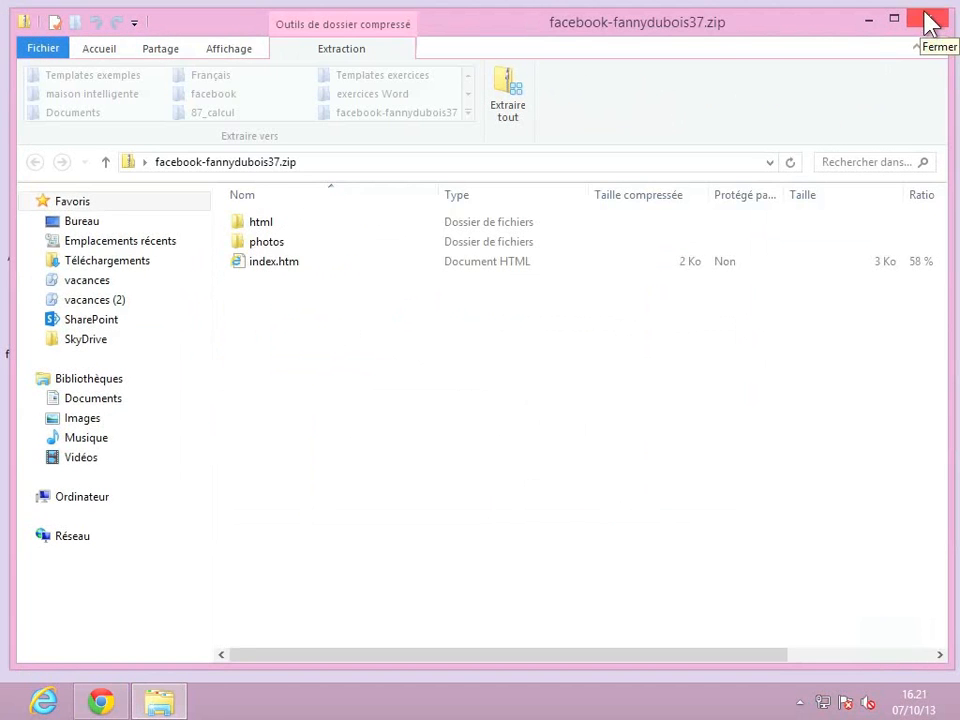
click(930, 24)
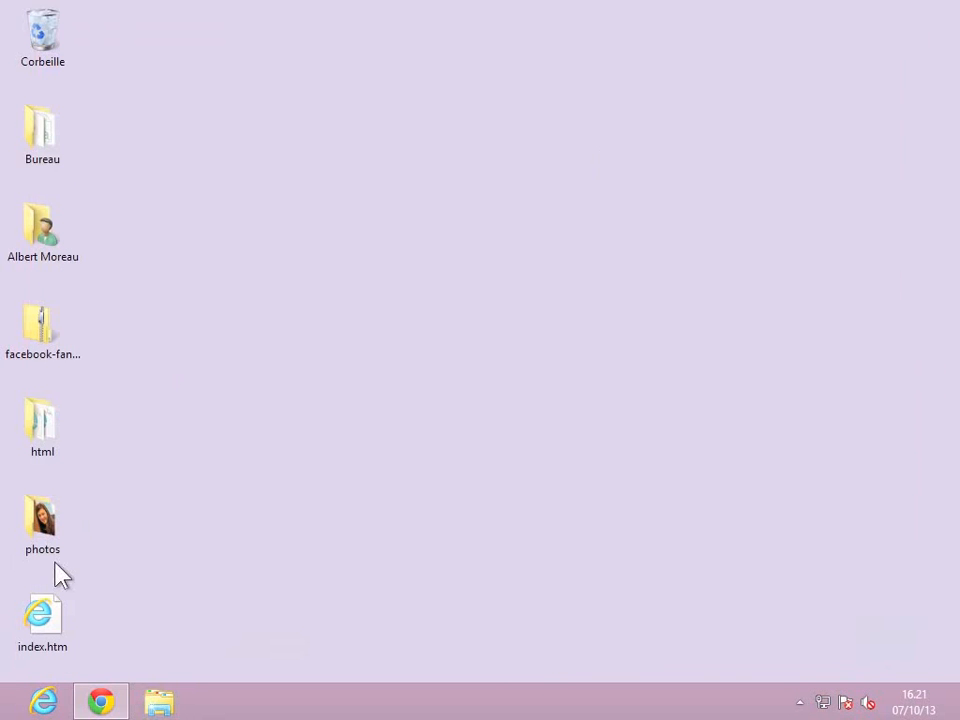
Step: Open the extracted index.htm in Internet Explorer, maximize the window and close the default-browser promotion tab
double_click(45, 622)
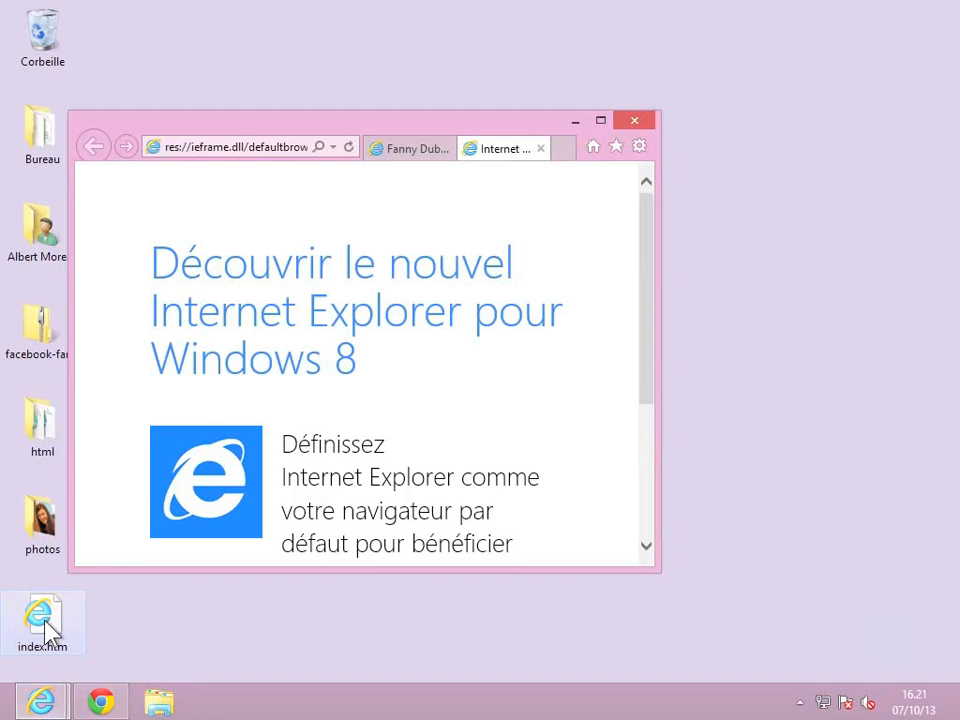
click(601, 122)
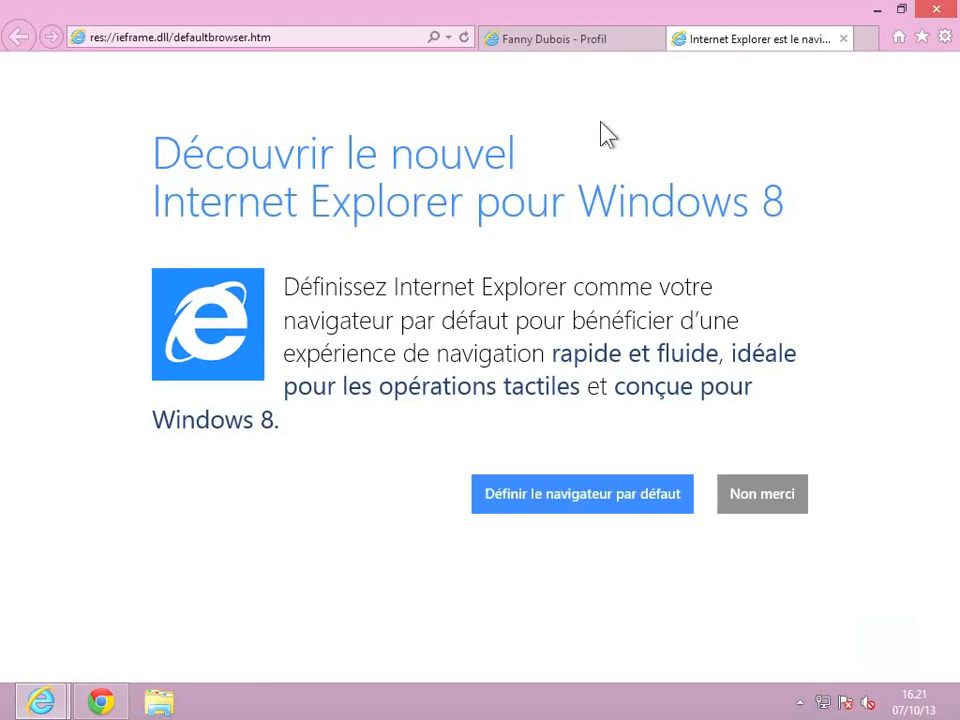
click(843, 39)
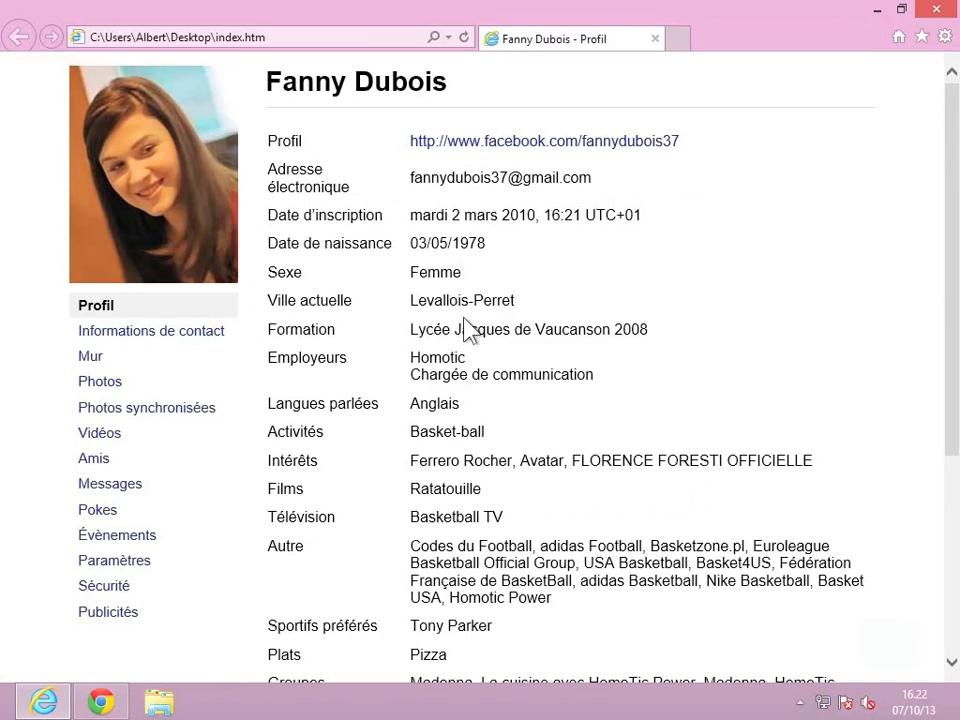
Step: Review the archived Profil page and open the Informations de contact page
scroll(465, 322, down, 5)
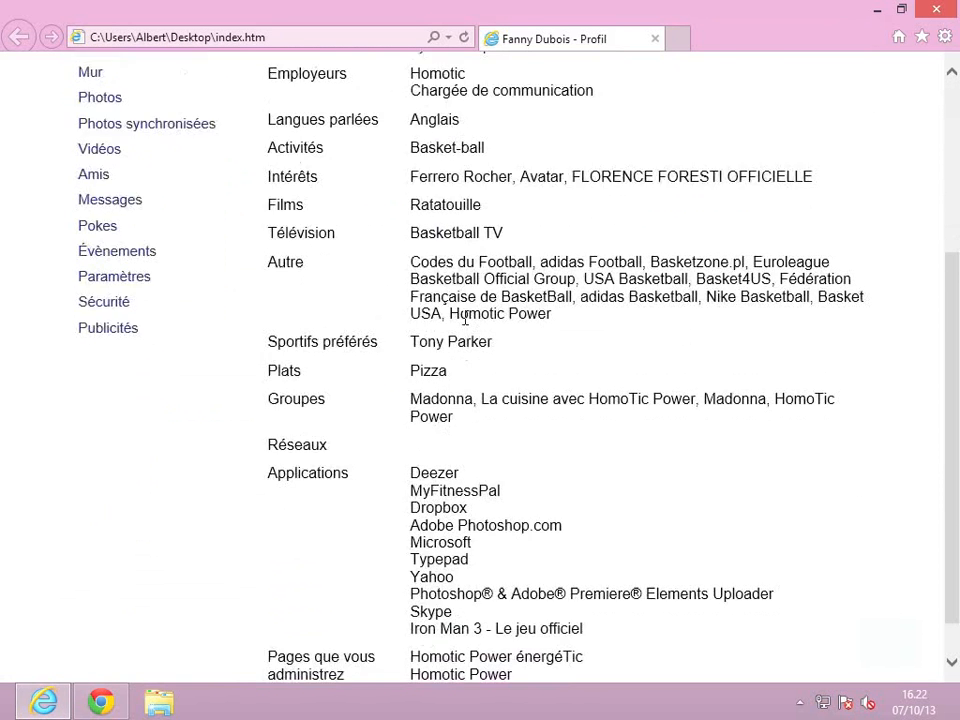
scroll(467, 322, down, 1)
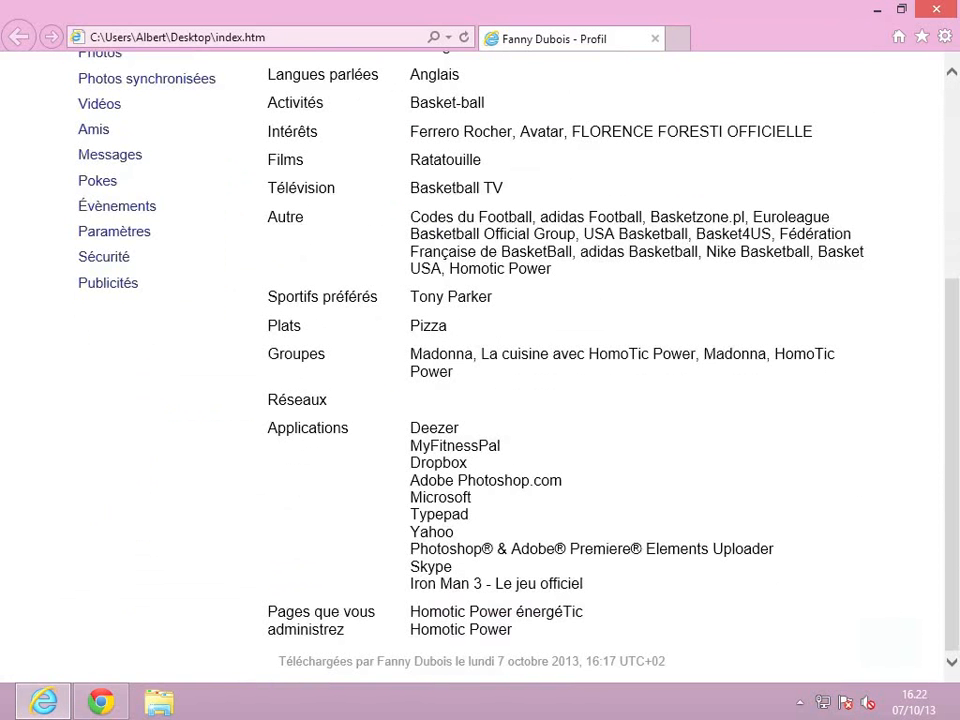
scroll(468, 605, up, 5)
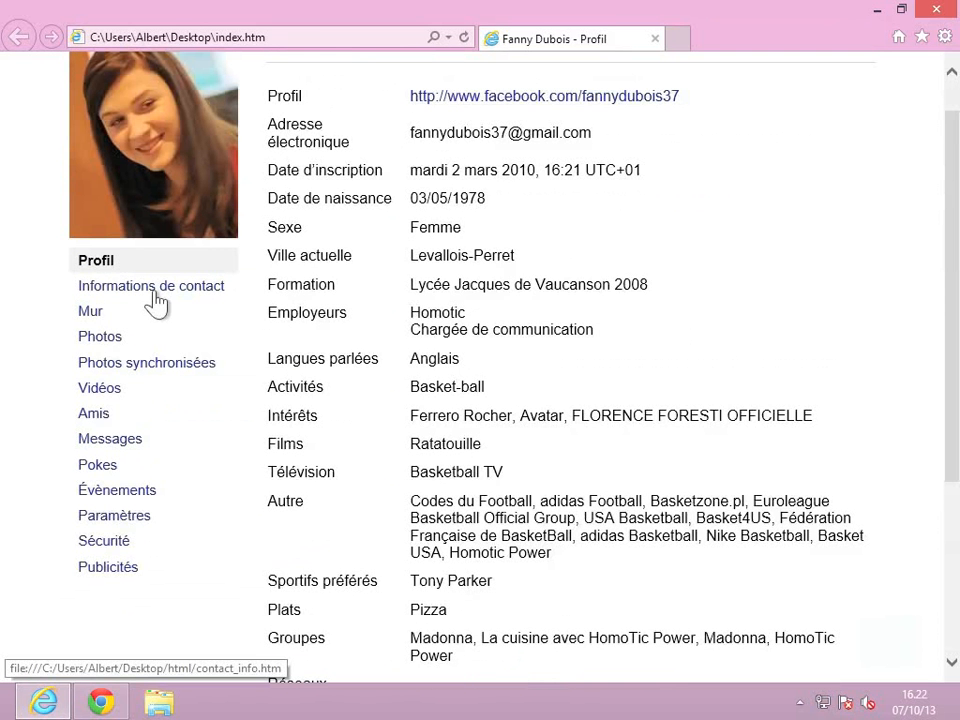
click(153, 294)
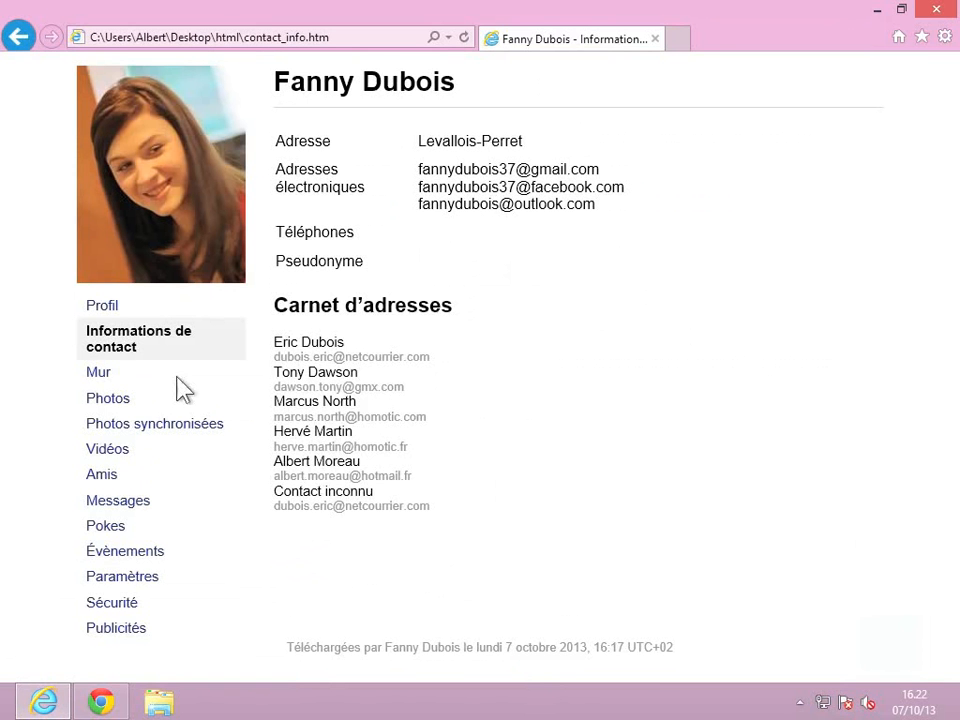
Step: Open the archive's Mur page and look through the list of wall posts
click(100, 373)
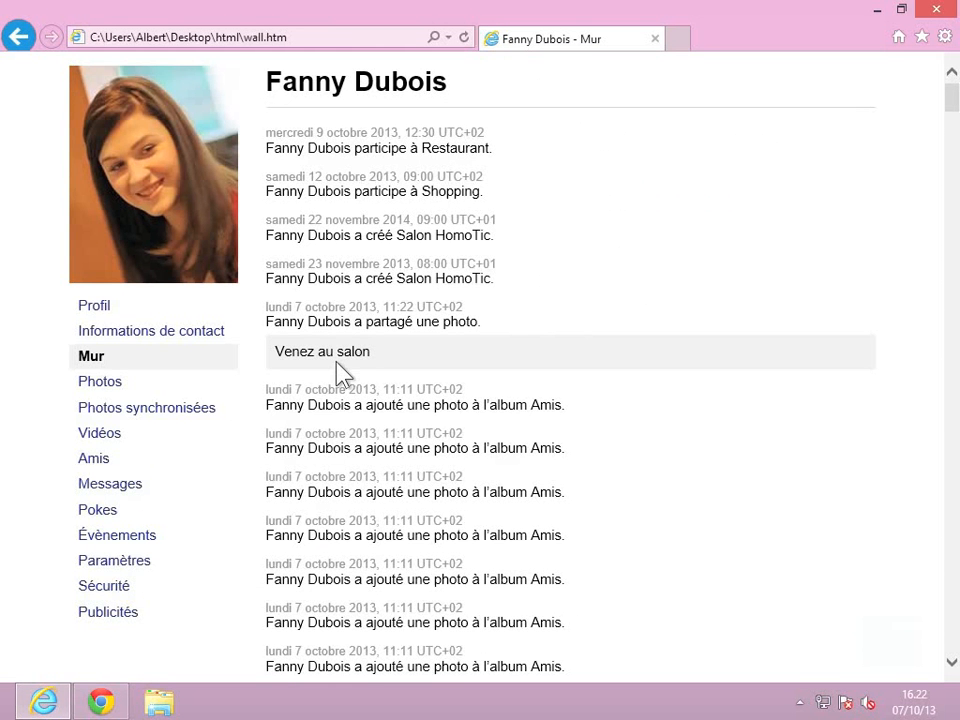
scroll(337, 372, down, 6)
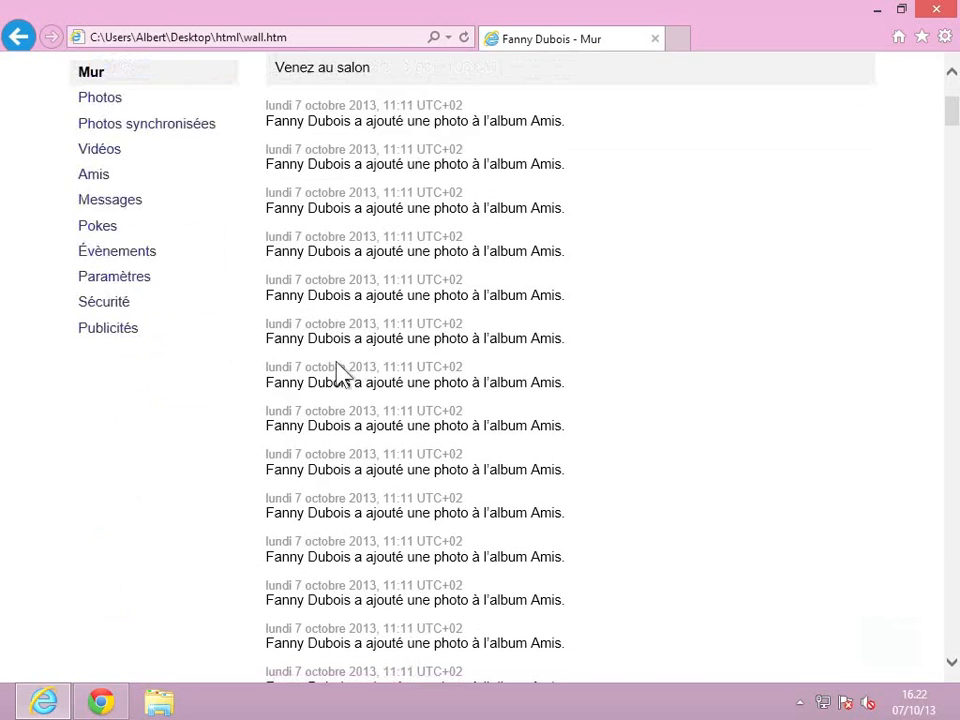
scroll(337, 365, down, 4)
scroll(337, 367, up, 8)
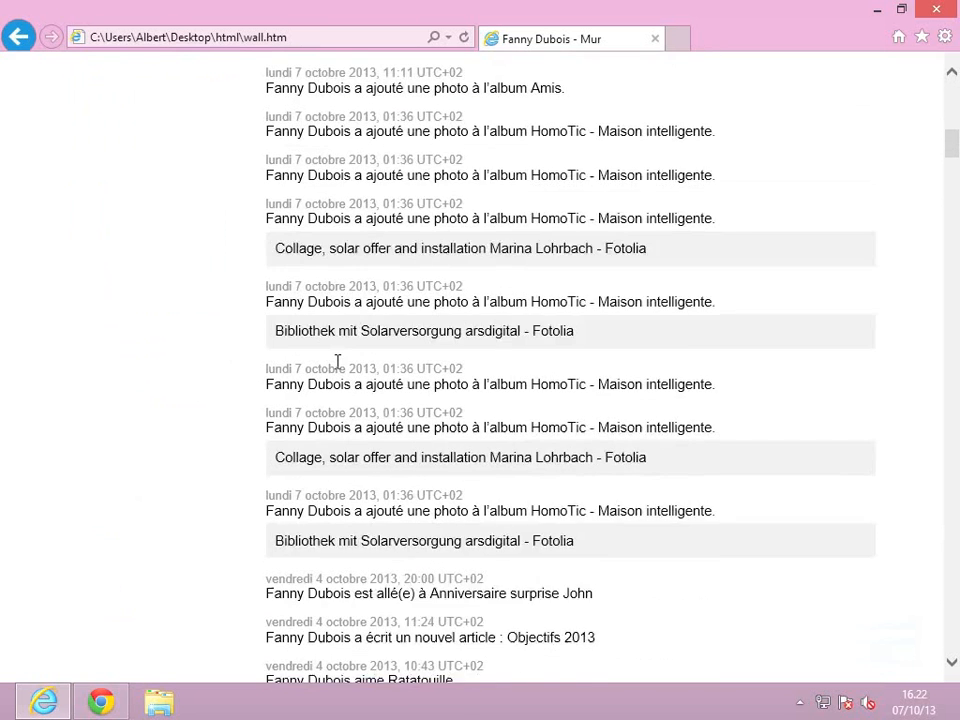
scroll(337, 368, up, 3)
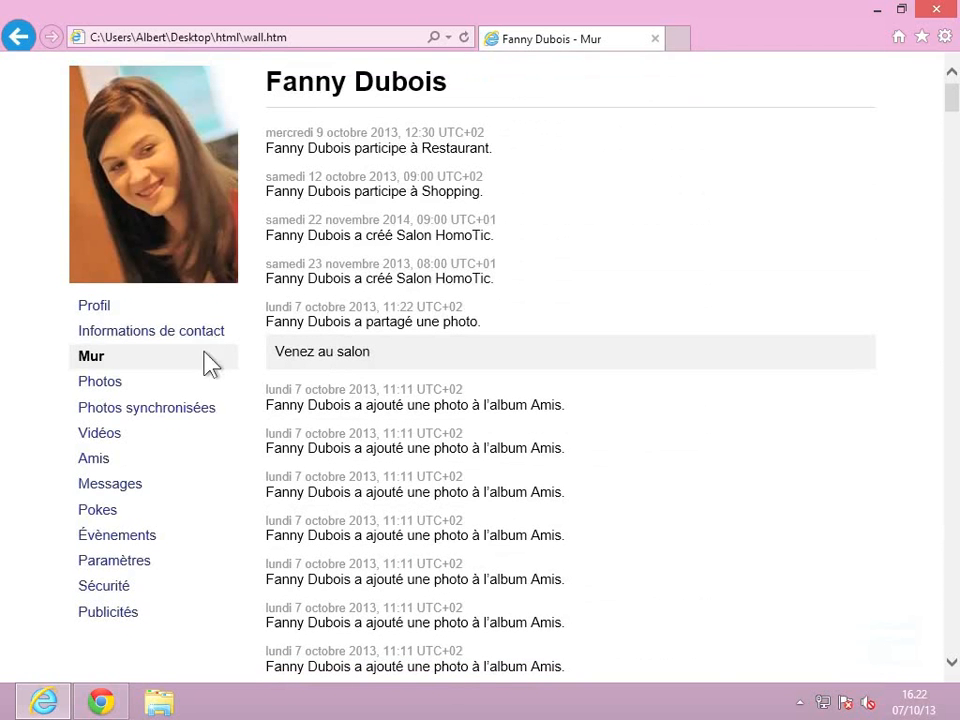
Step: Open the Amis album from the archived Photos page and view the save options available for its first photo
click(94, 378)
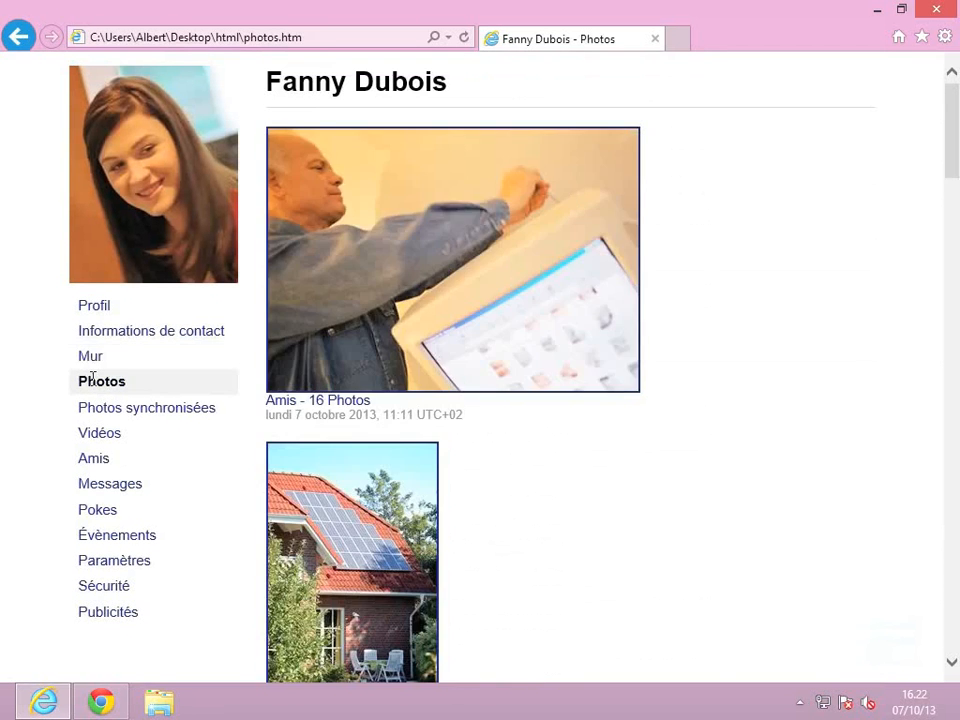
click(514, 276)
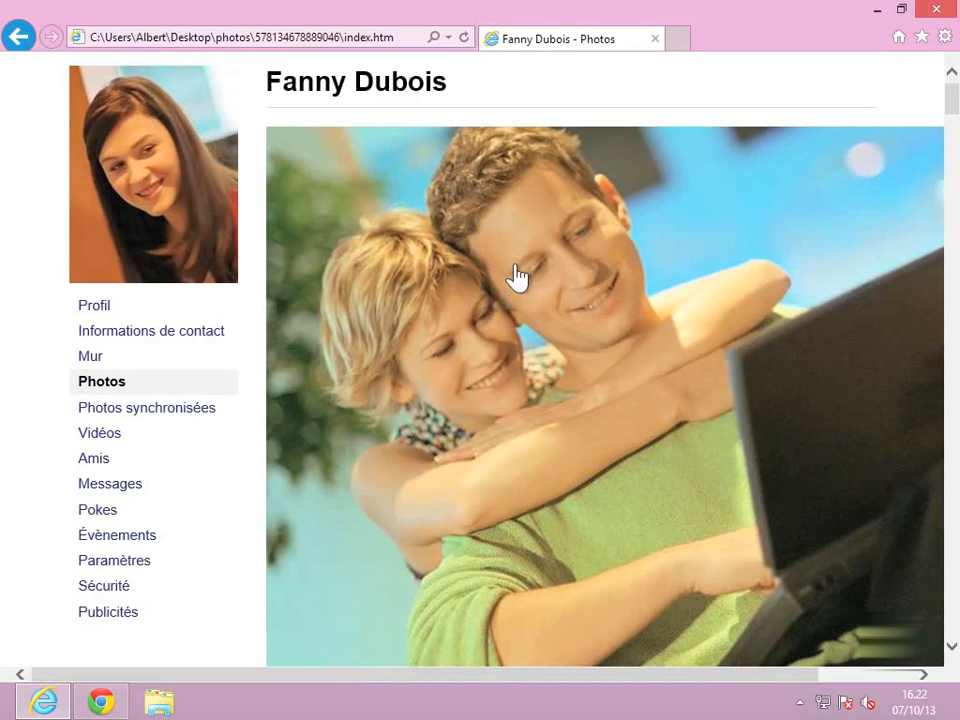
right_click(515, 275)
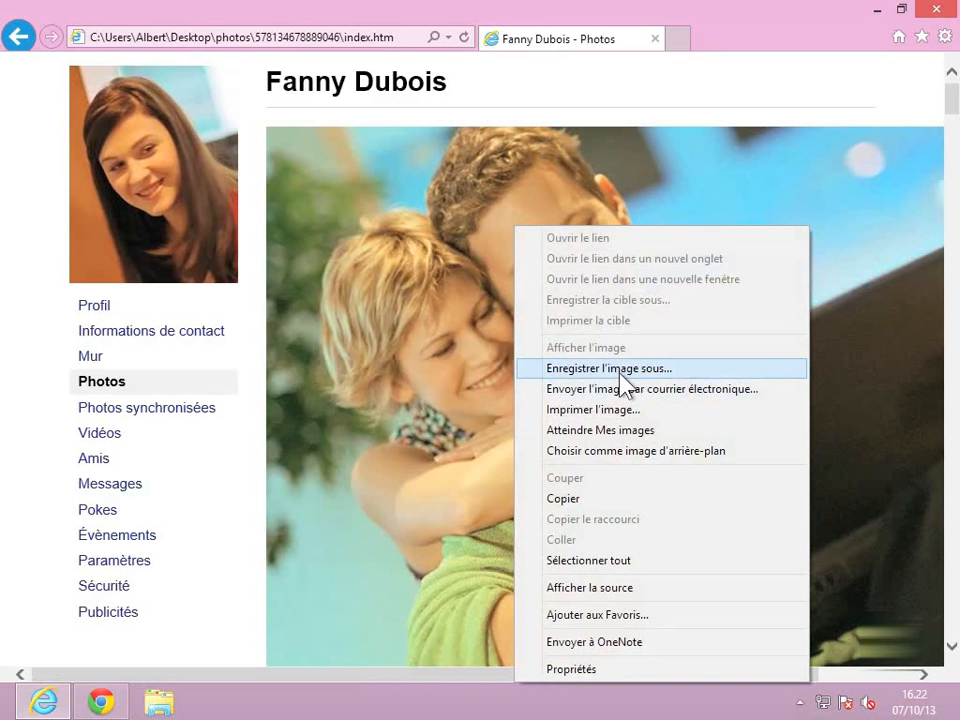
click(95, 378)
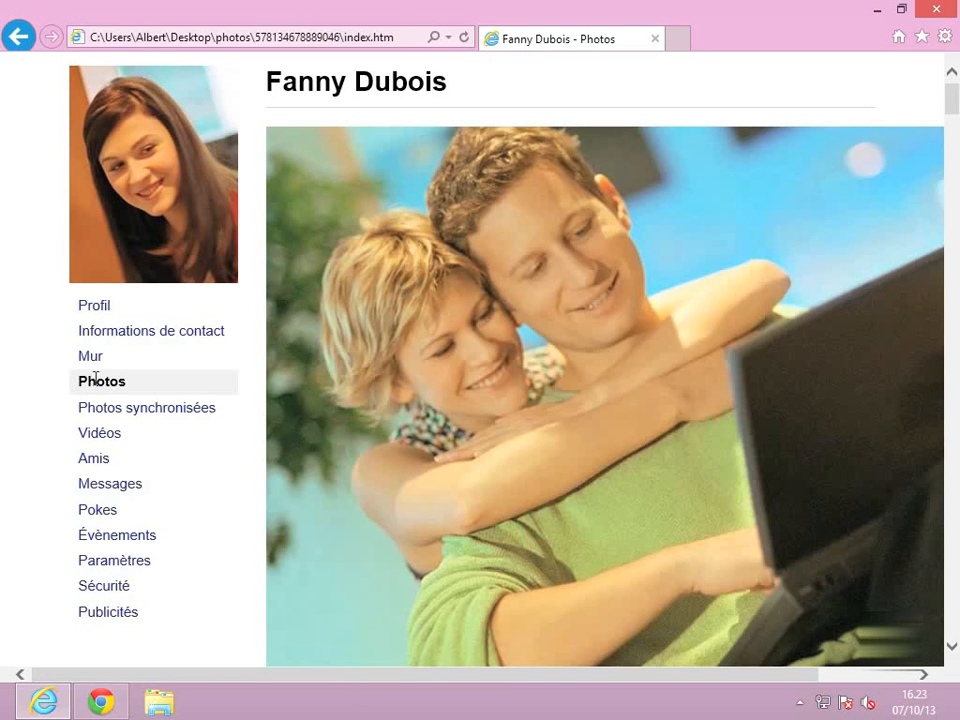
Step: Look through the photos in the Amis album, including their upload dates, and return to the start of the page
scroll(420, 381, down, 4)
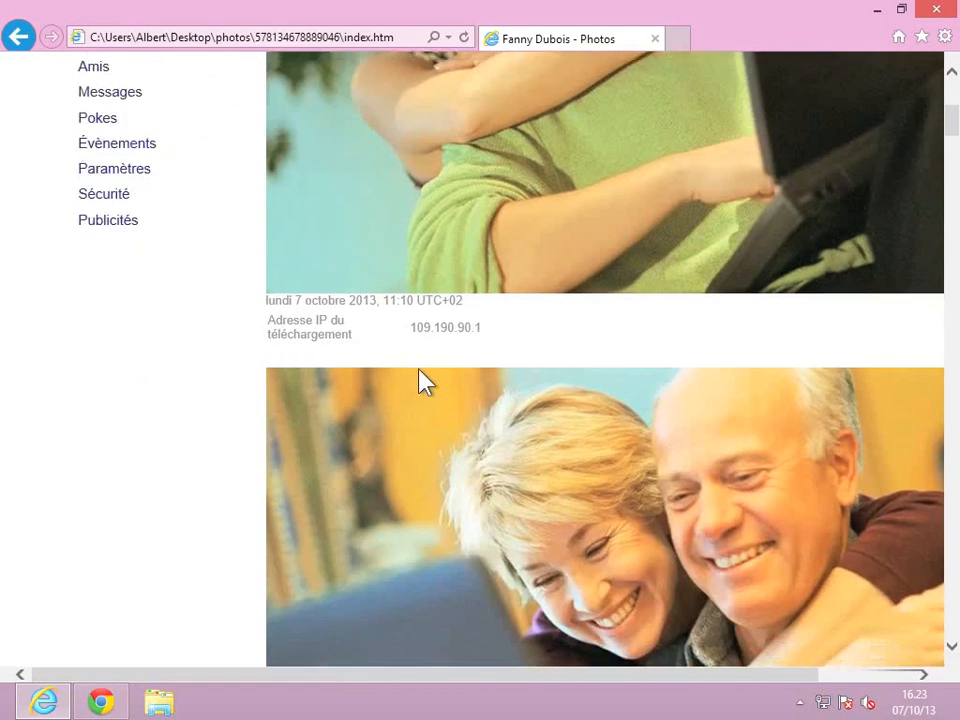
scroll(420, 381, down, 2)
scroll(420, 381, down, 8)
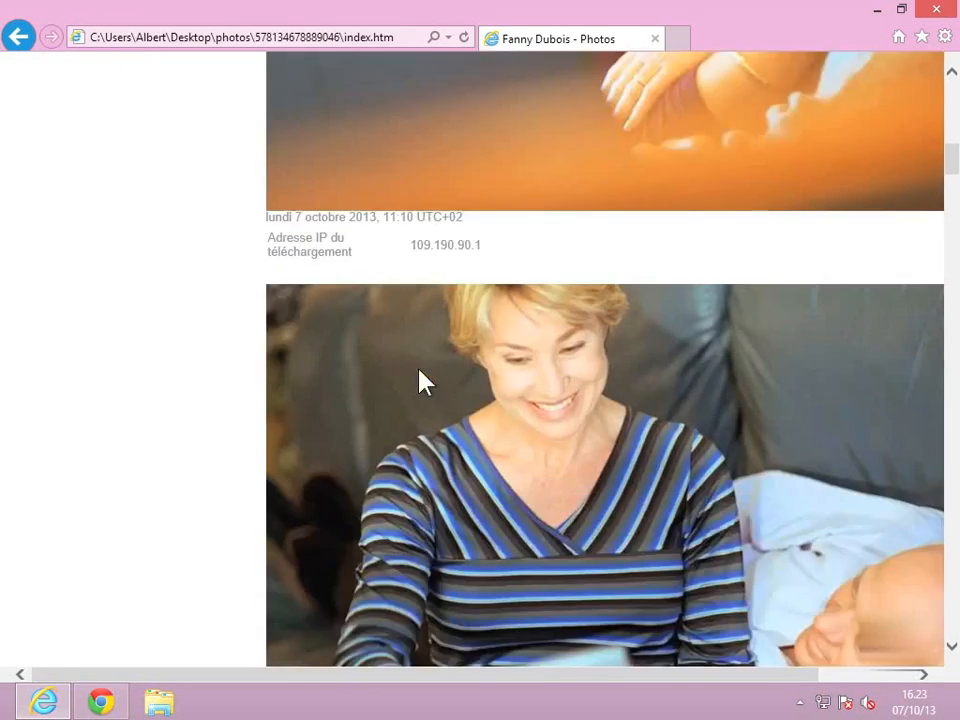
scroll(420, 381, down, 5)
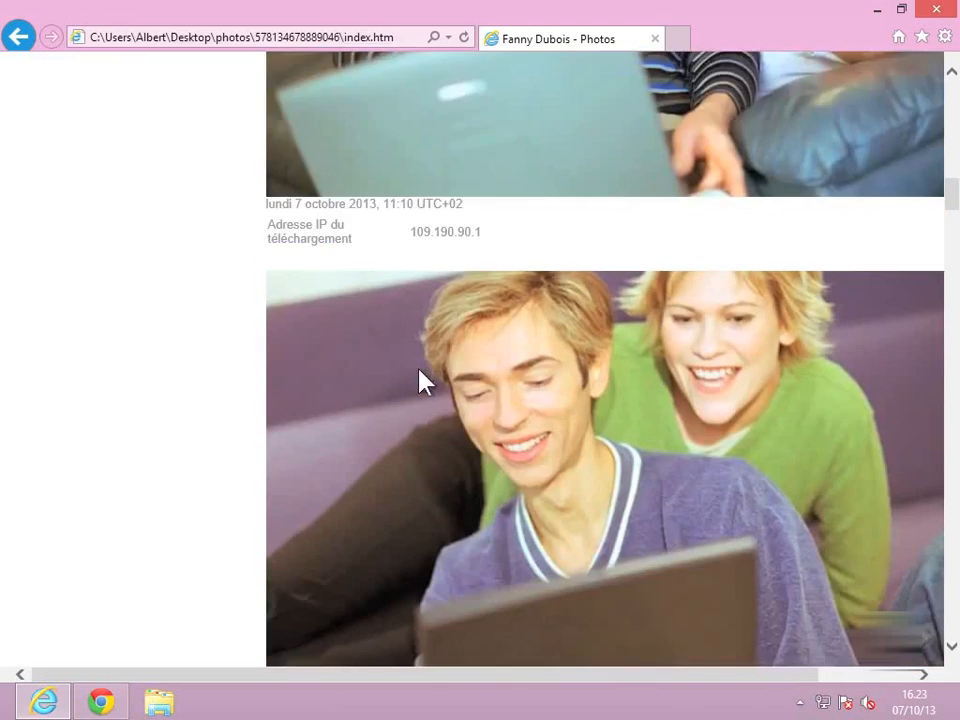
scroll(420, 381, down, 10)
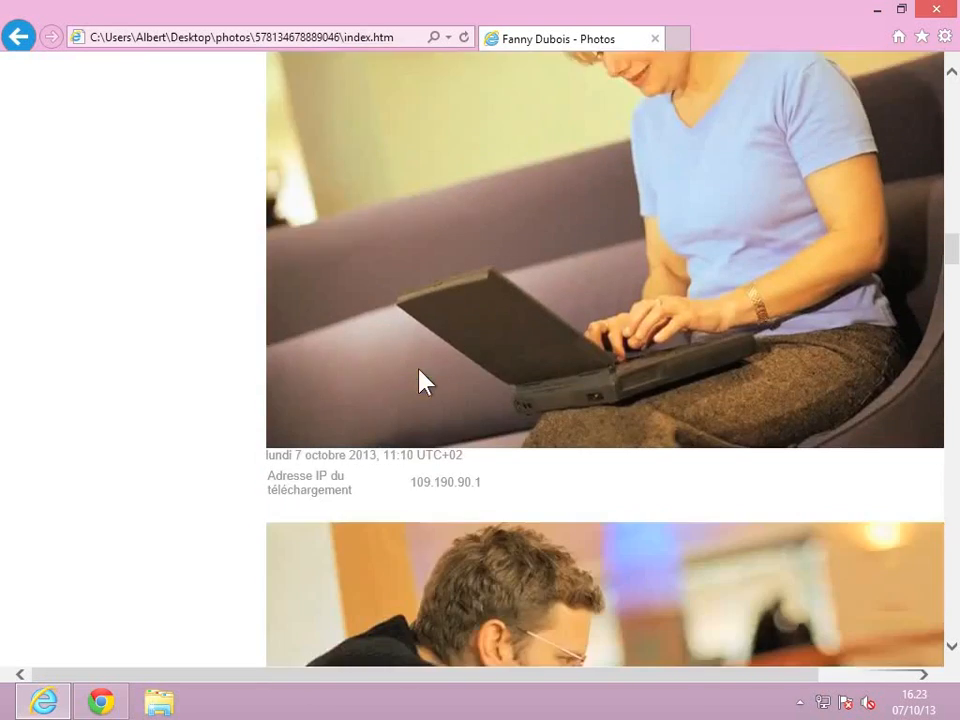
scroll(420, 381, down, 4)
scroll(420, 378, up, 1)
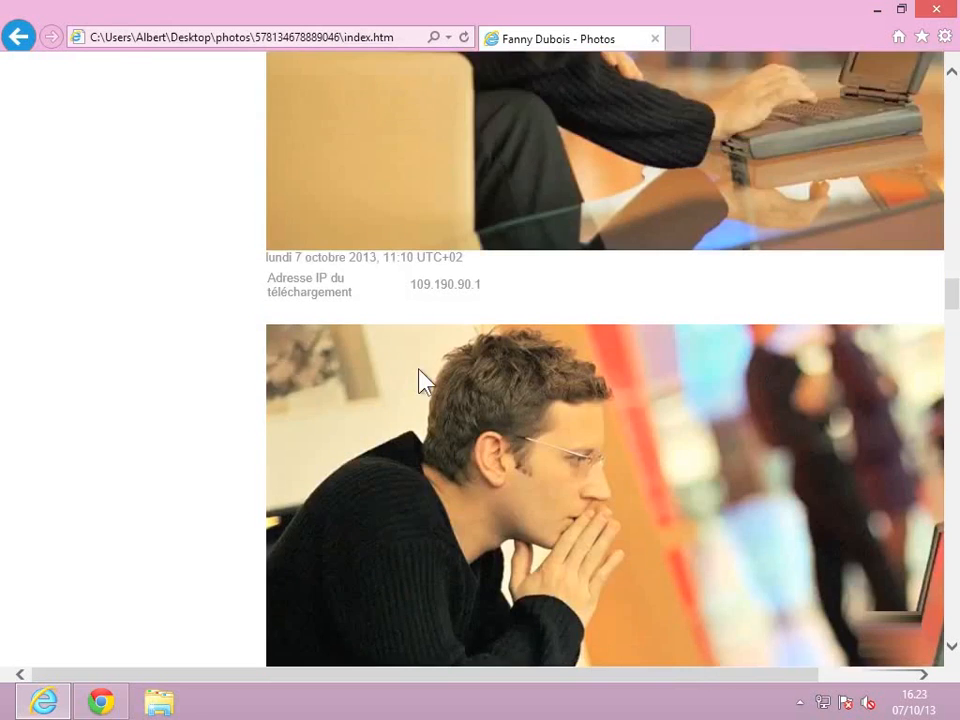
scroll(420, 378, down, 14)
scroll(420, 377, up, 5)
scroll(420, 378, up, 15)
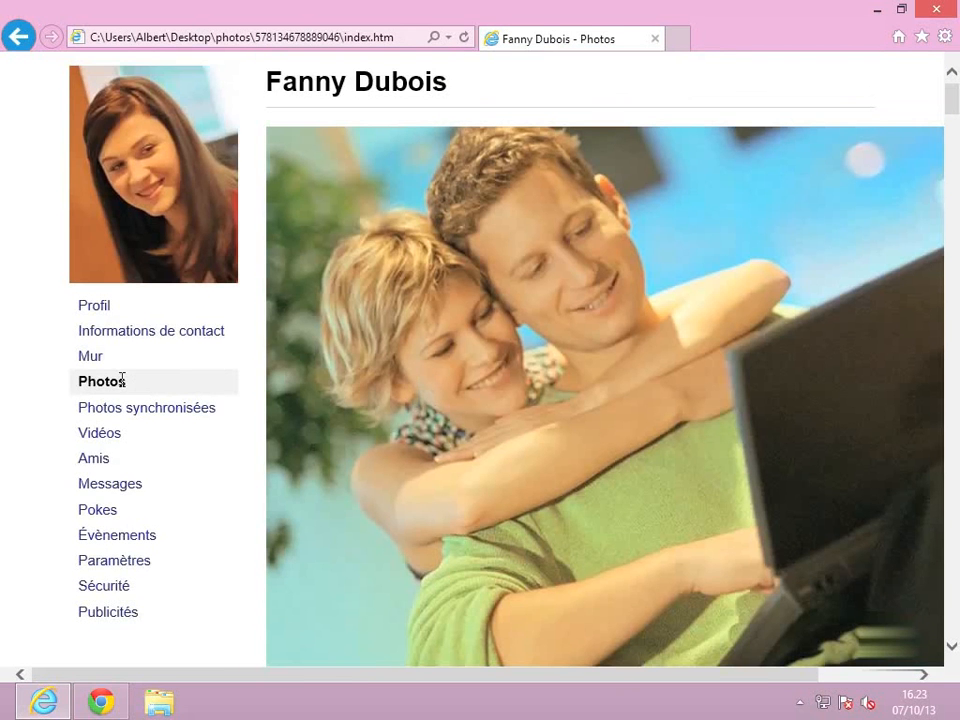
Step: View the archive's Amis, Messages, Pokes and Évènements pages one after another
click(96, 462)
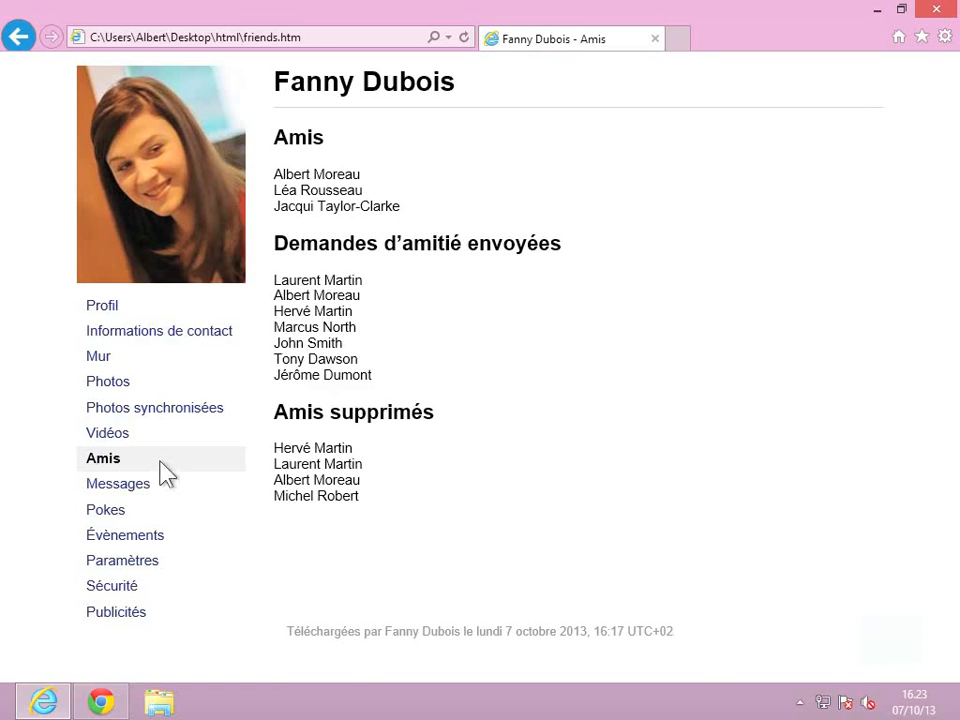
click(128, 488)
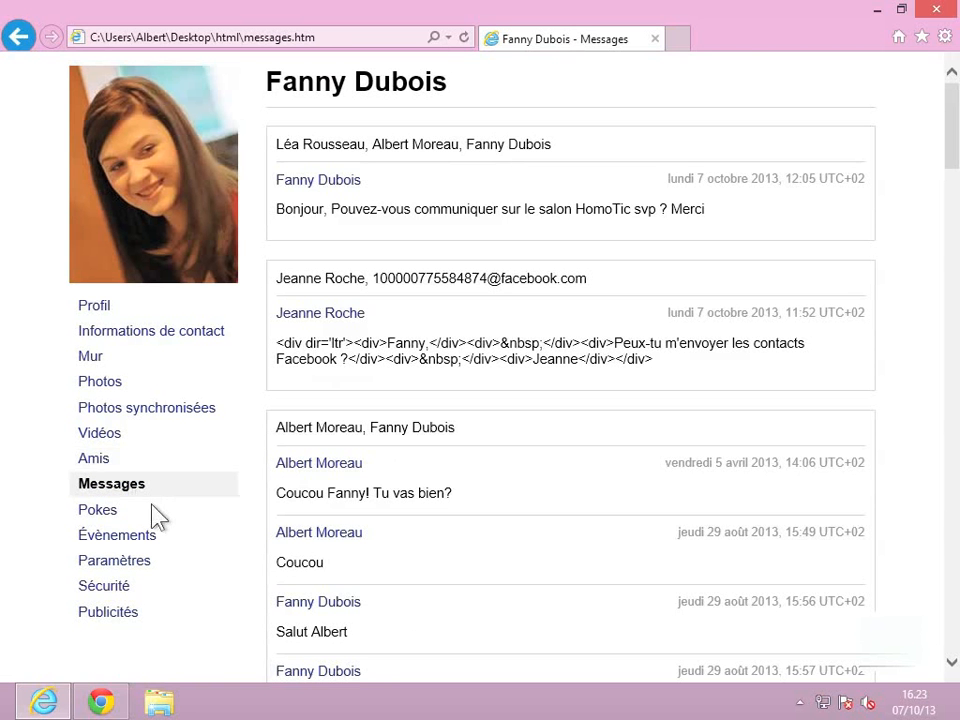
click(110, 512)
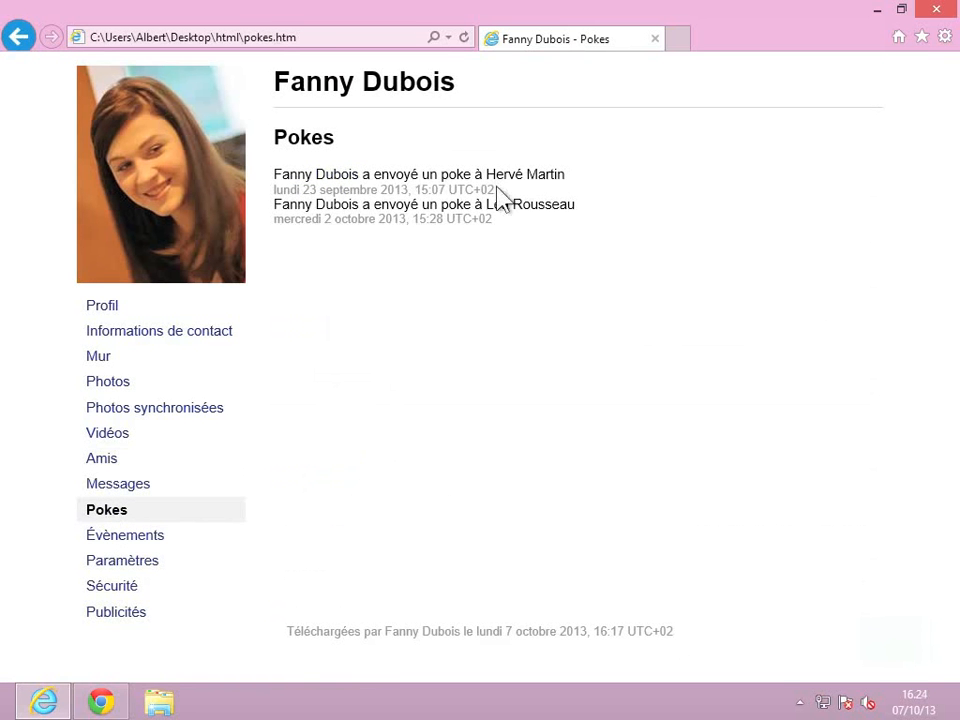
click(139, 540)
Step: Open the archive's Paramètres page and look through the notification settings
click(133, 563)
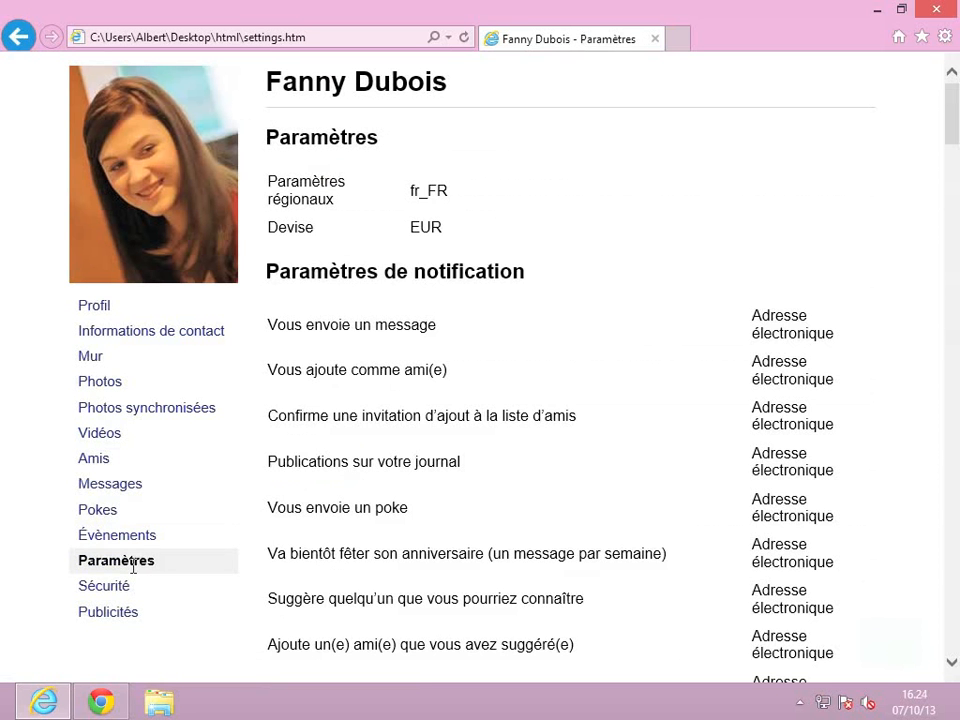
scroll(345, 458, down, 3)
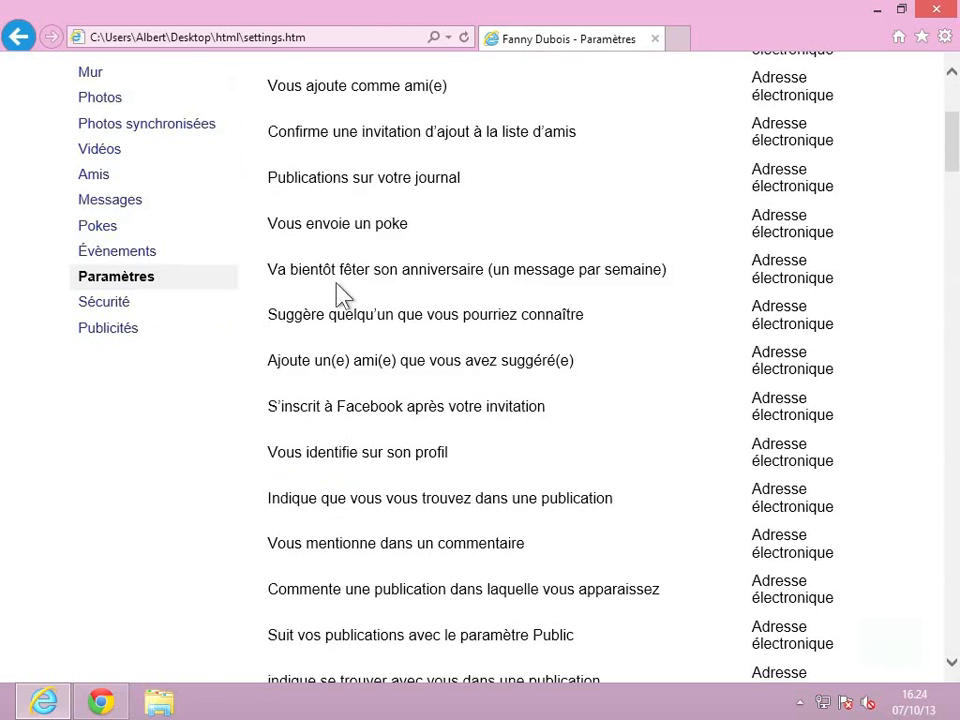
scroll(336, 292, up, 3)
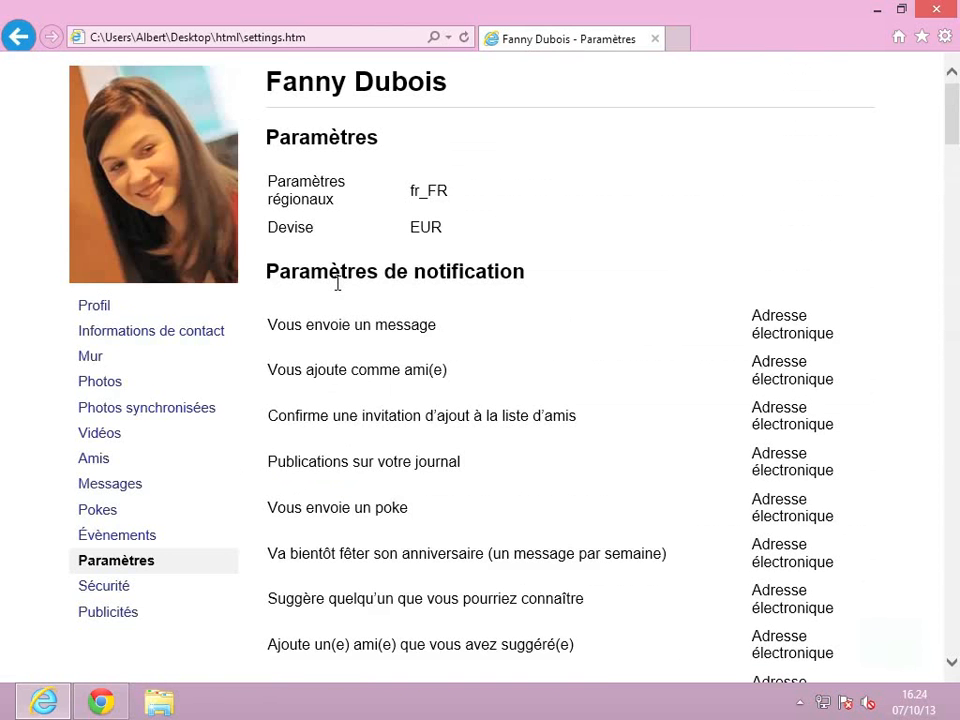
Step: Review the archive's Sécurité and Publicités pages and close the browser window
click(106, 587)
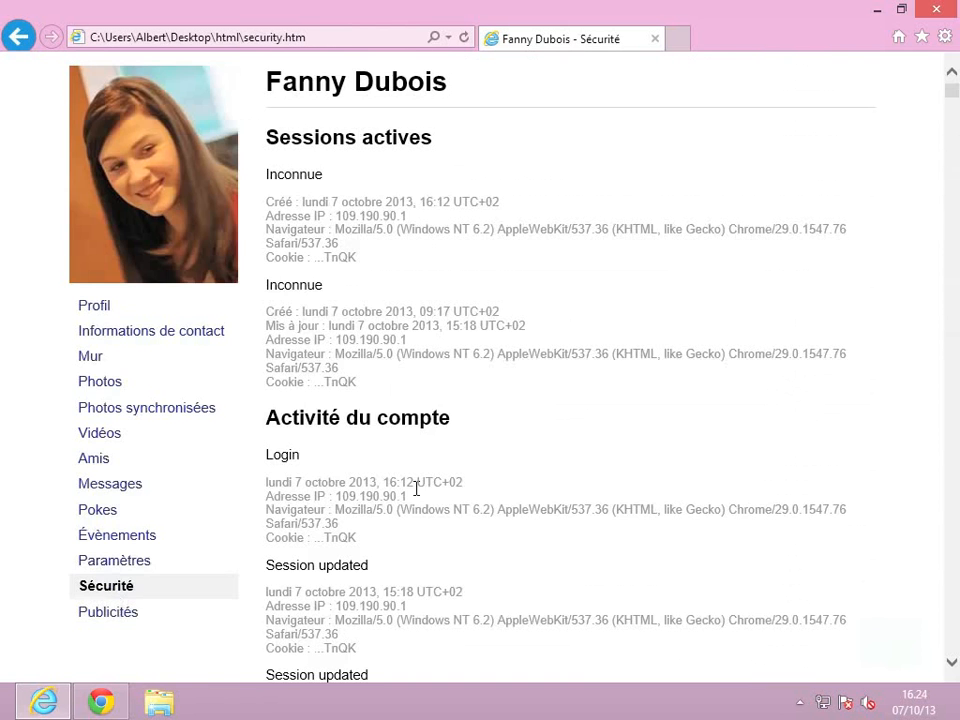
scroll(416, 488, down, 3)
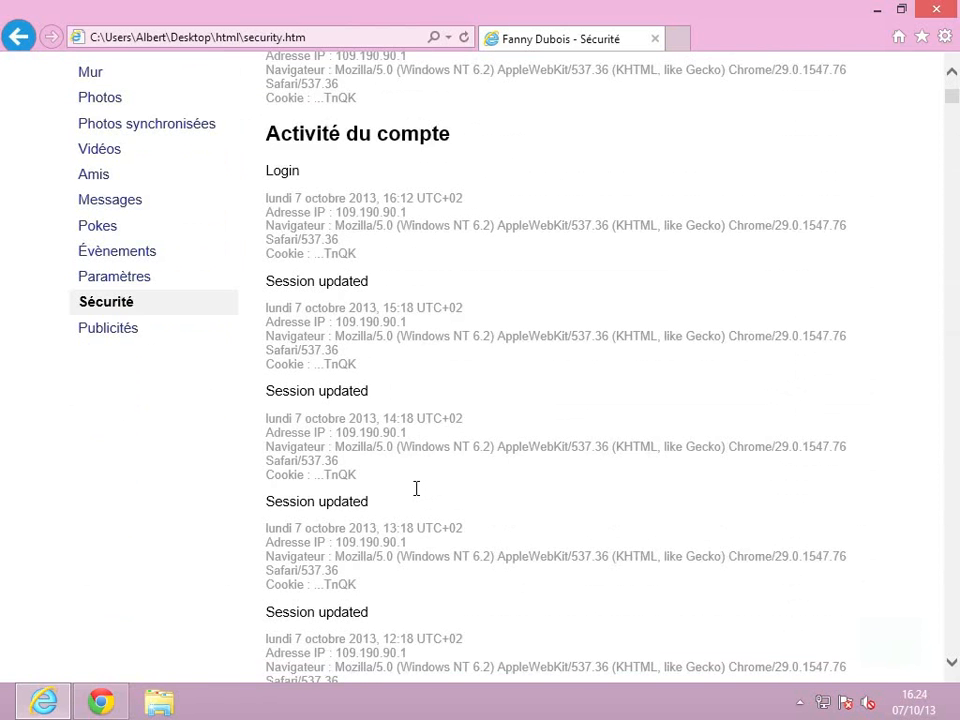
scroll(416, 488, up, 3)
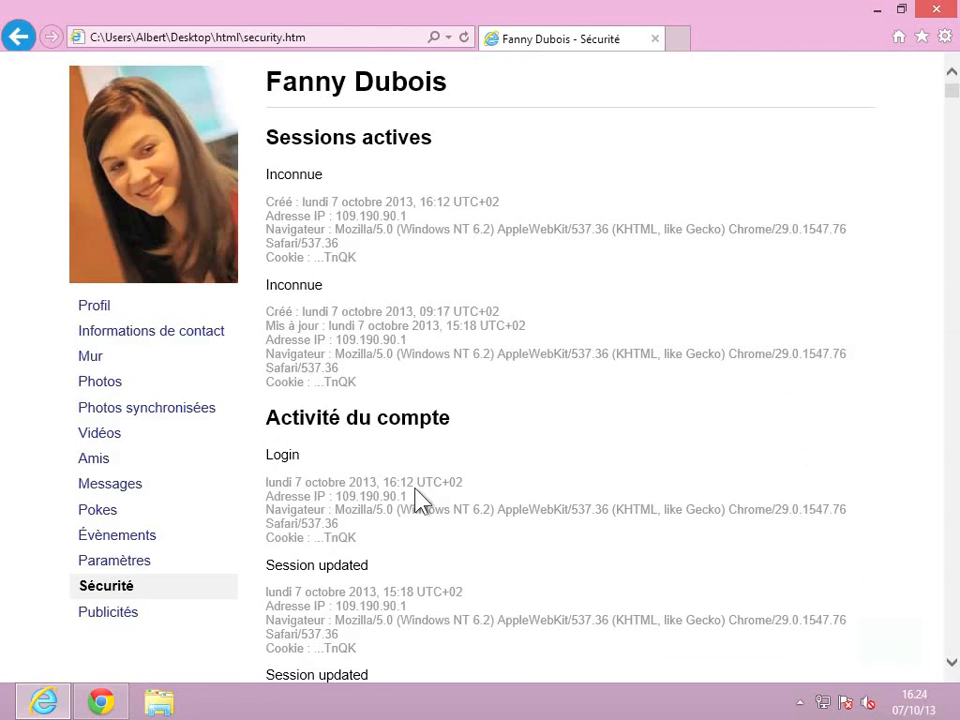
click(129, 617)
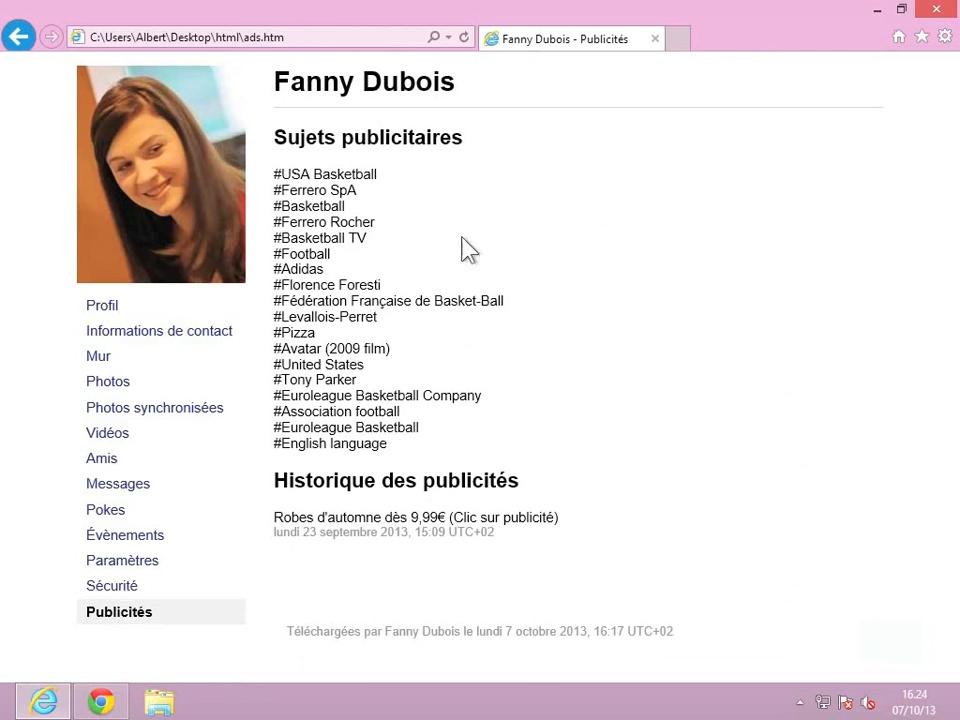
click(940, 10)
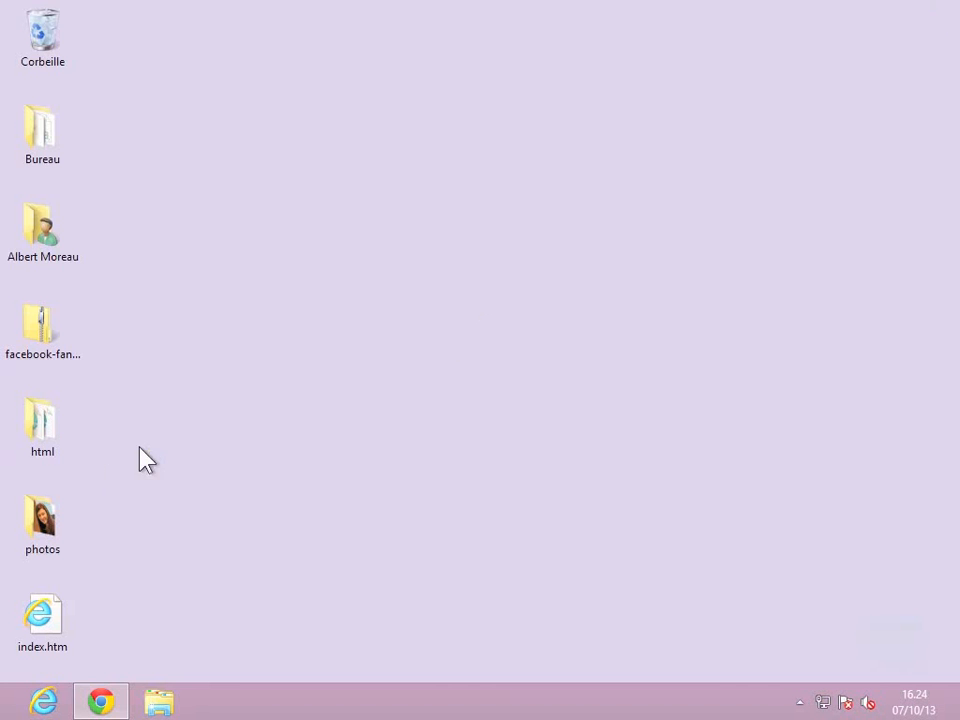
Step: Create a new folder on the desktop named "archive de facebook"
right_click(207, 491)
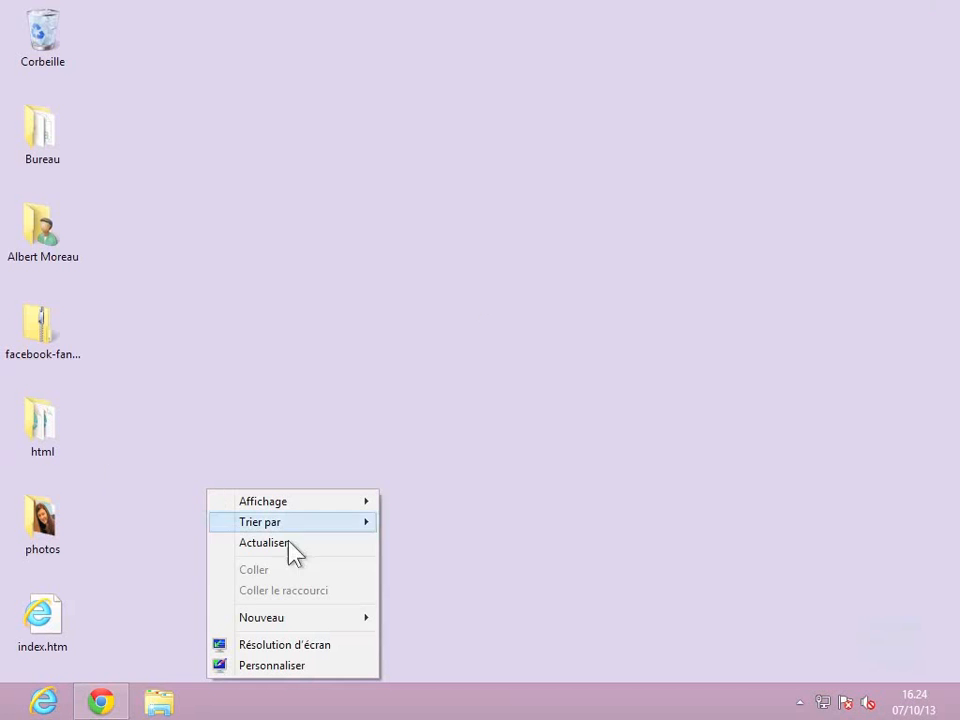
mouse_move(291, 621)
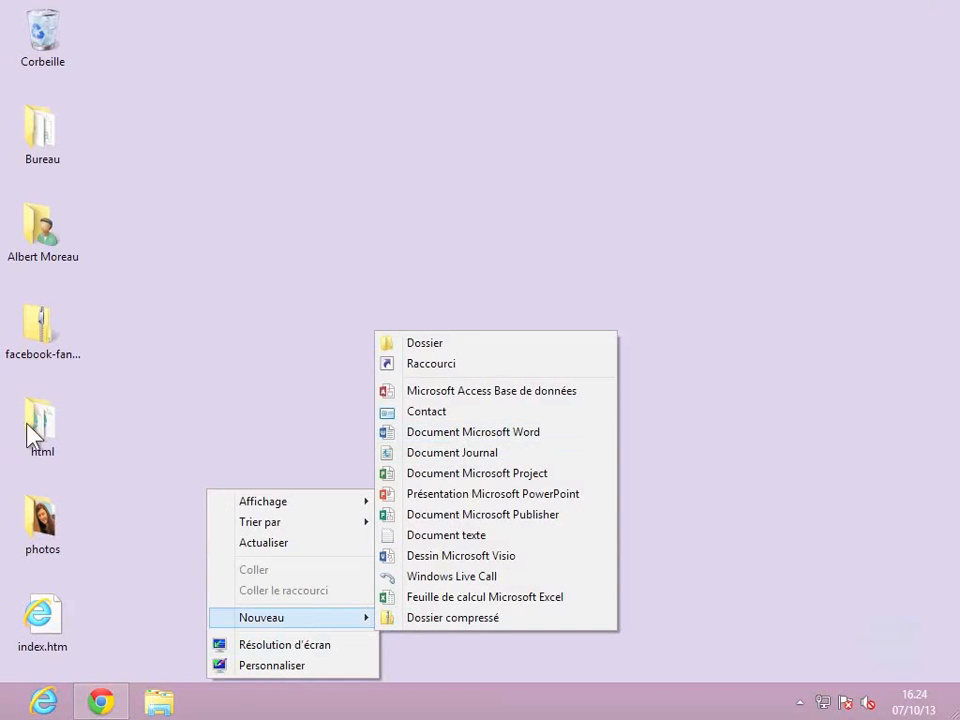
click(432, 344)
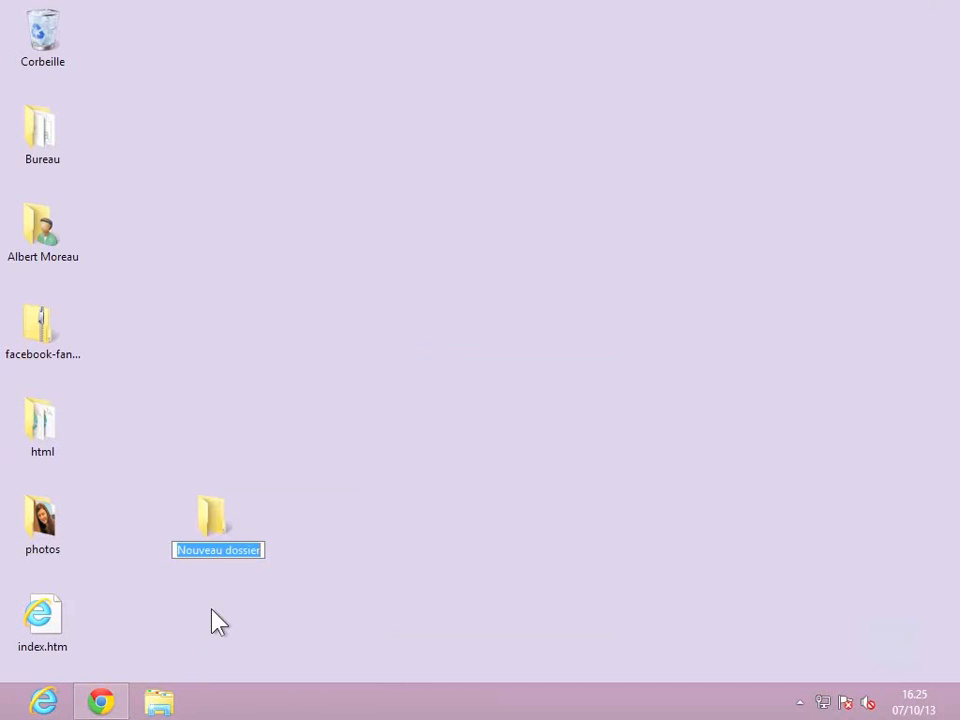
text(archi)
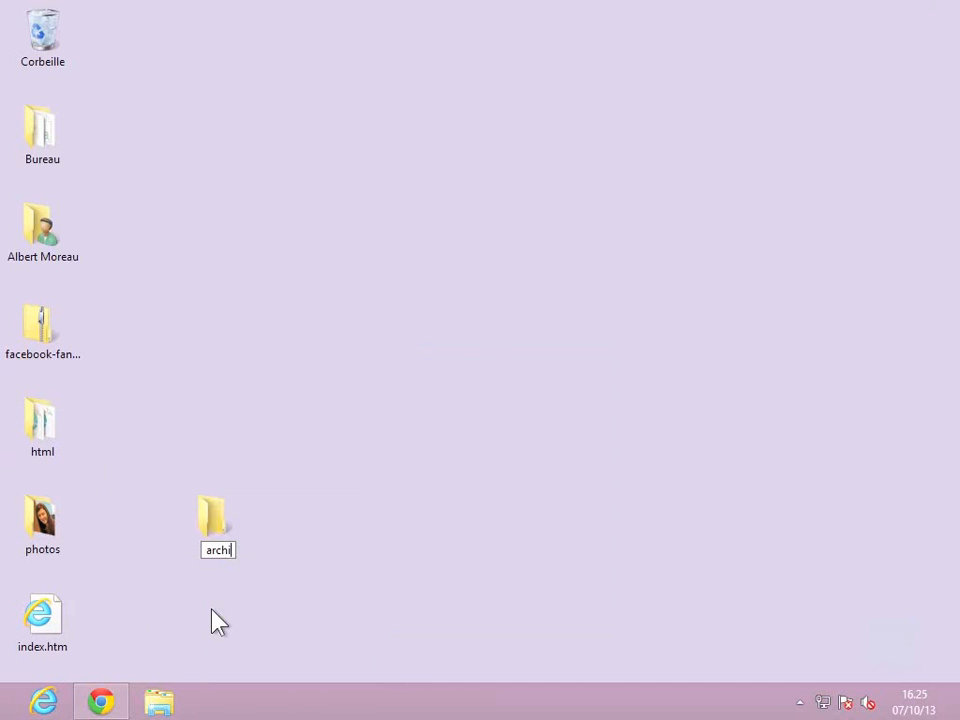
text(ve de facebook)
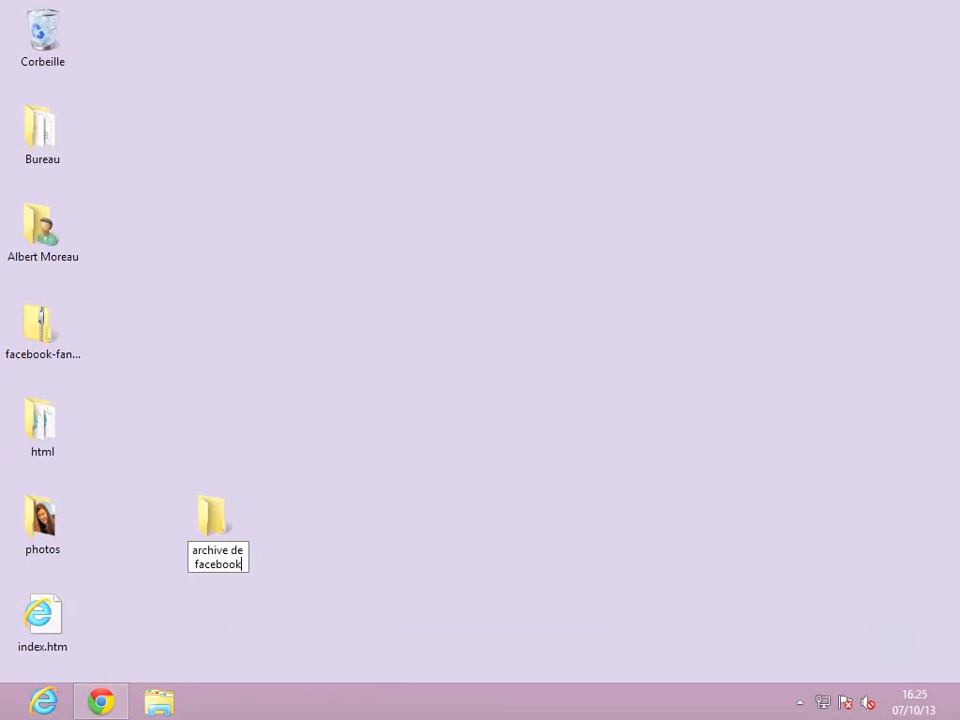
key(Return)
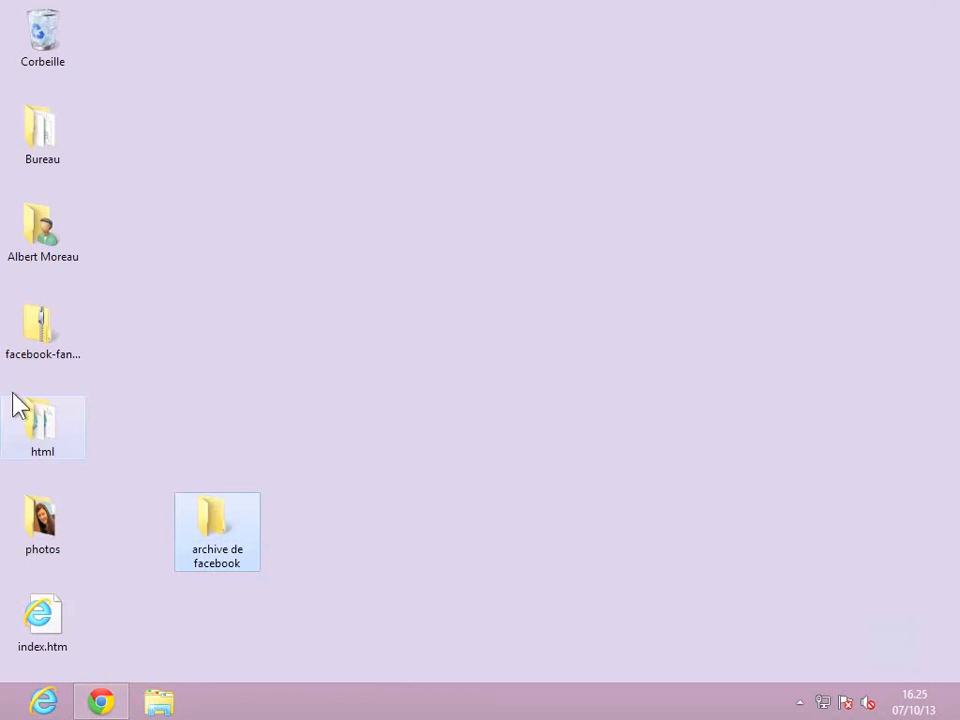
Step: Move the html folder, the photos folder and index.htm from the desktop into the "archive de facebook" folder
drag(13, 403, 218, 622)
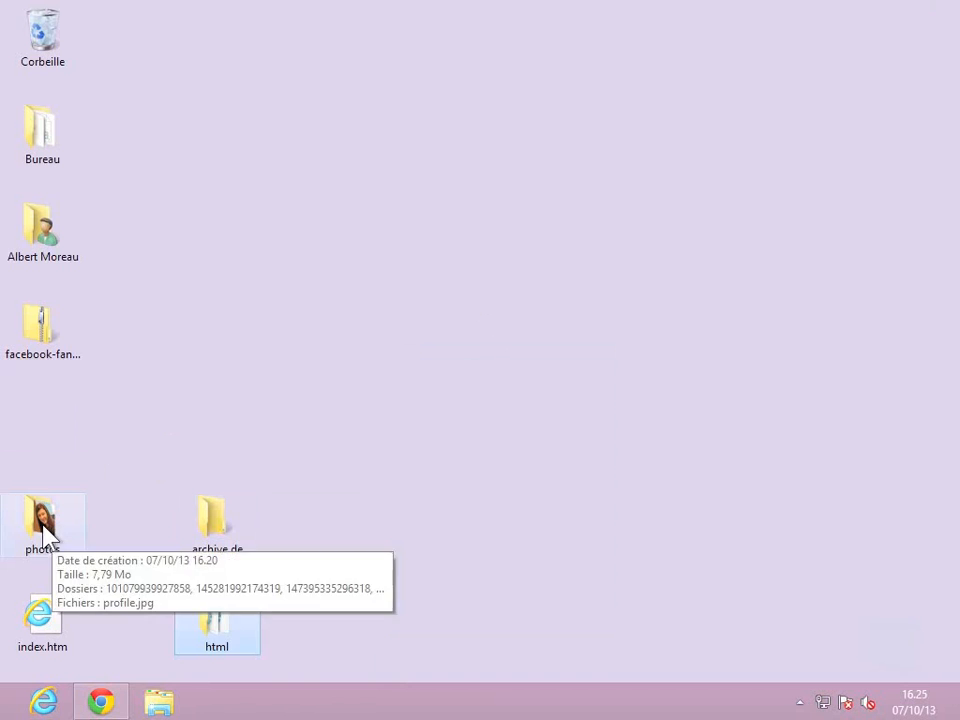
drag(45, 533, 212, 545)
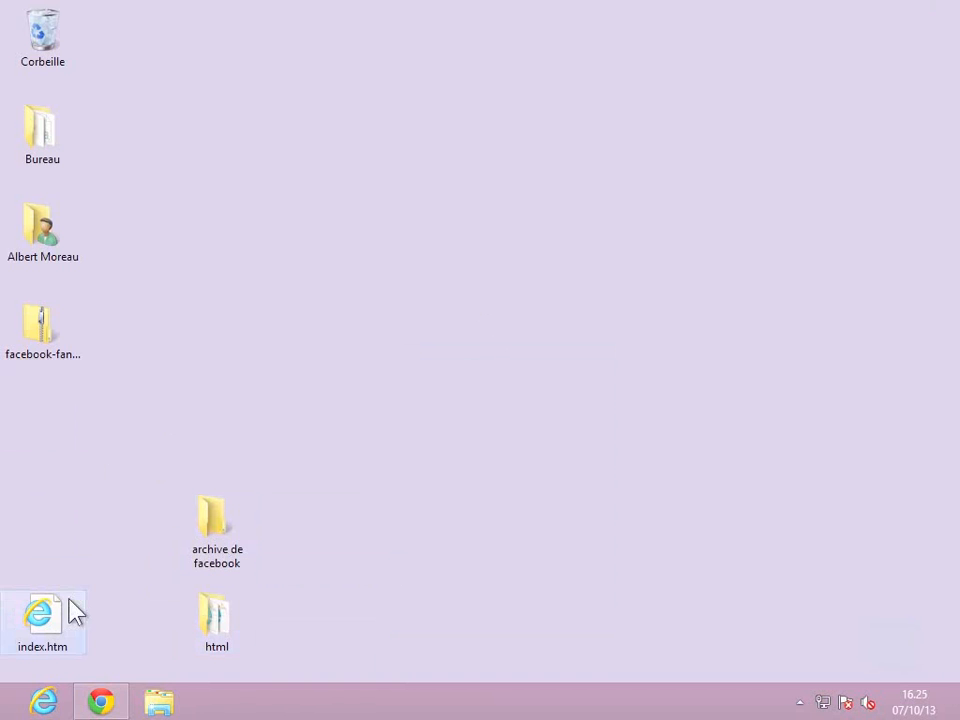
drag(71, 600, 221, 525)
drag(209, 630, 223, 542)
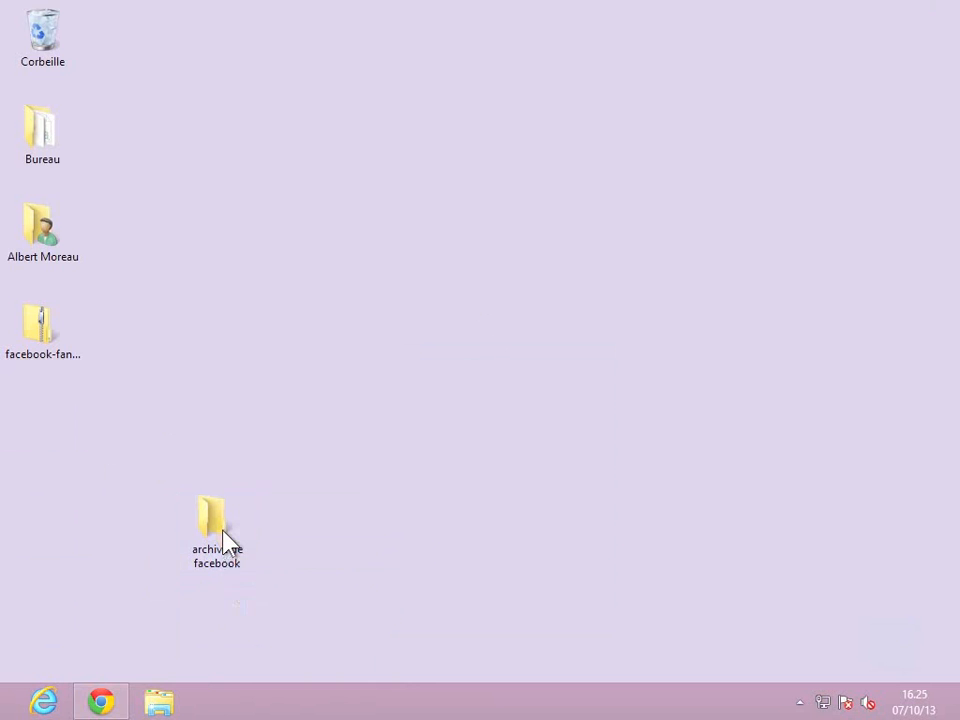